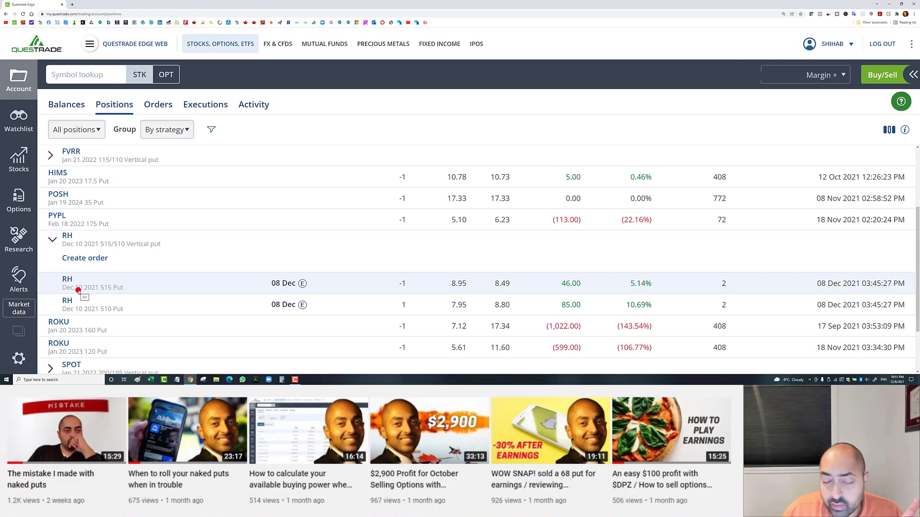
Look up the RH stock quote and check its extended-hours price
left_click(101, 80)
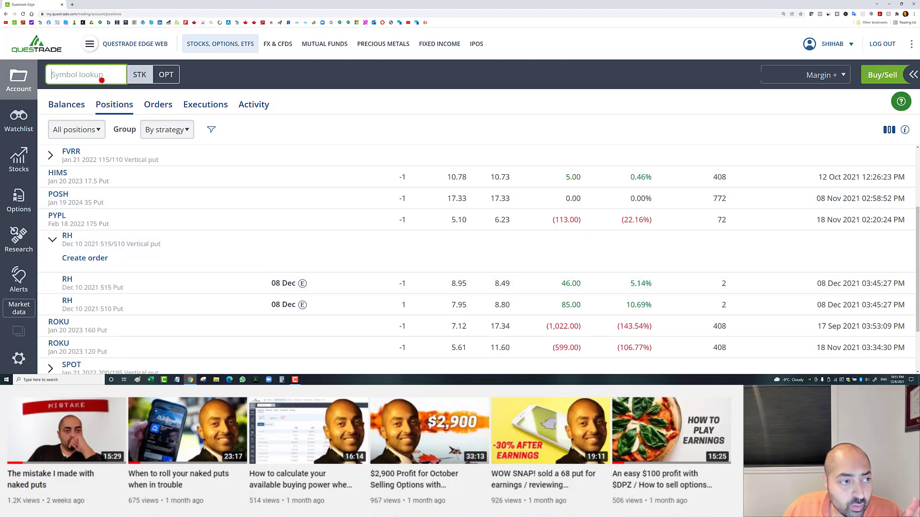
left_click(103, 115)
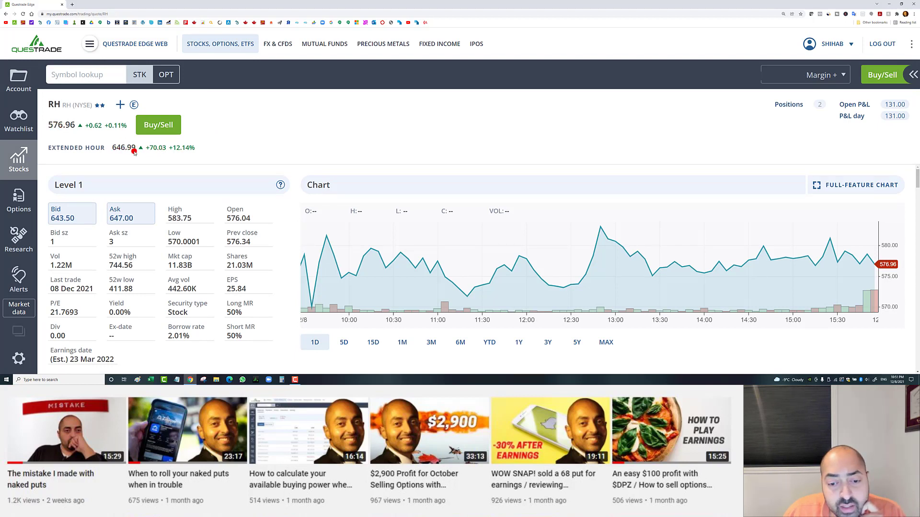
mouse_move(134, 151)
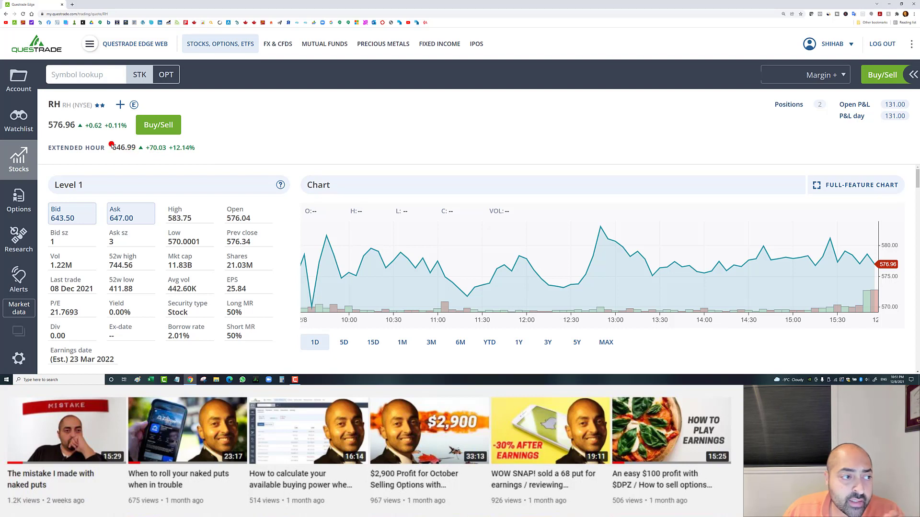
Return to the account positions and expand the RH Dec 10 2021 515/510 vertical put
left_click(23, 89)
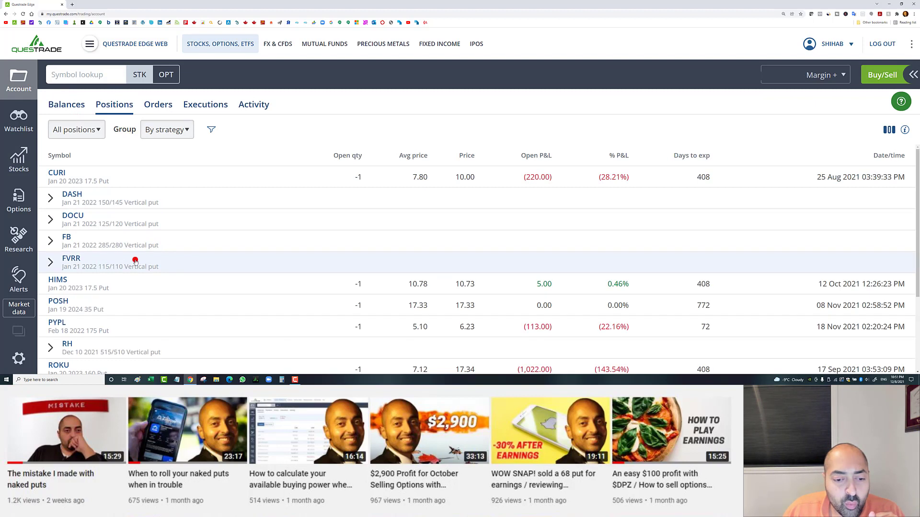
scroll(148, 251, "down", 1)
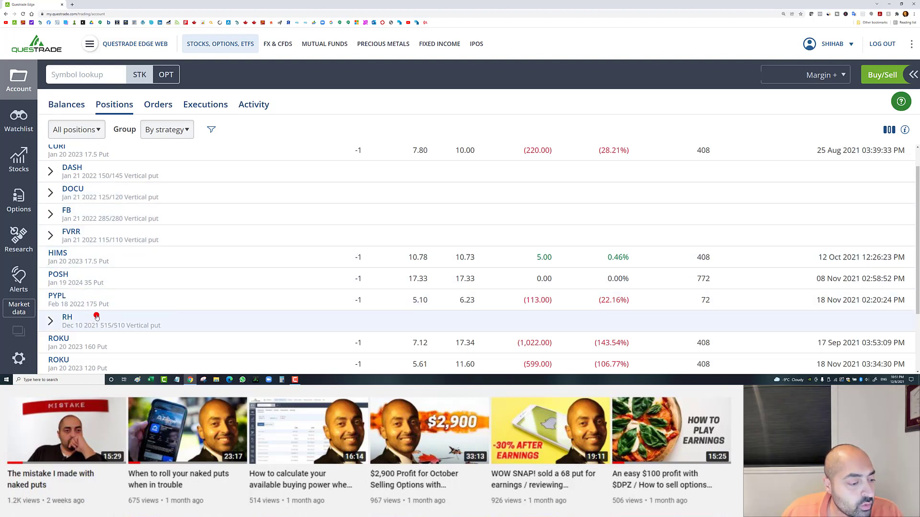
scroll(97, 314, "down", 1)
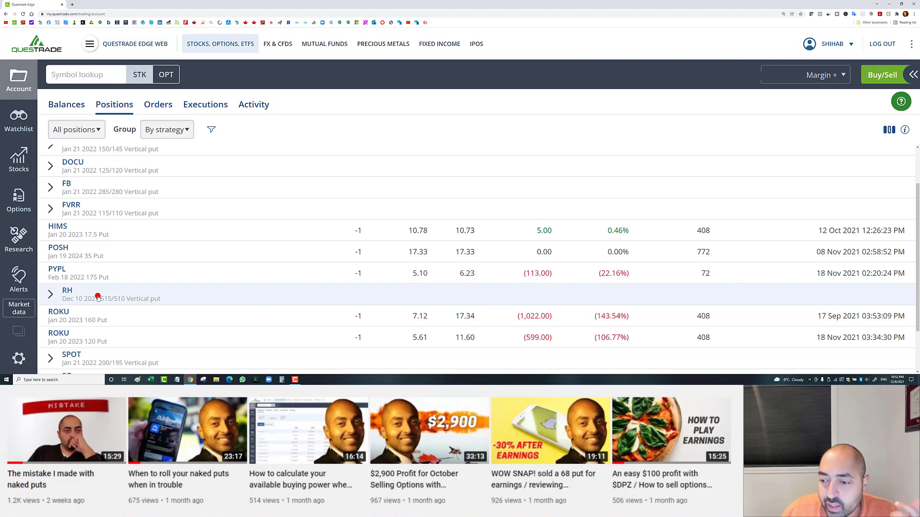
left_click(97, 297)
scroll(77, 230, "up", 2)
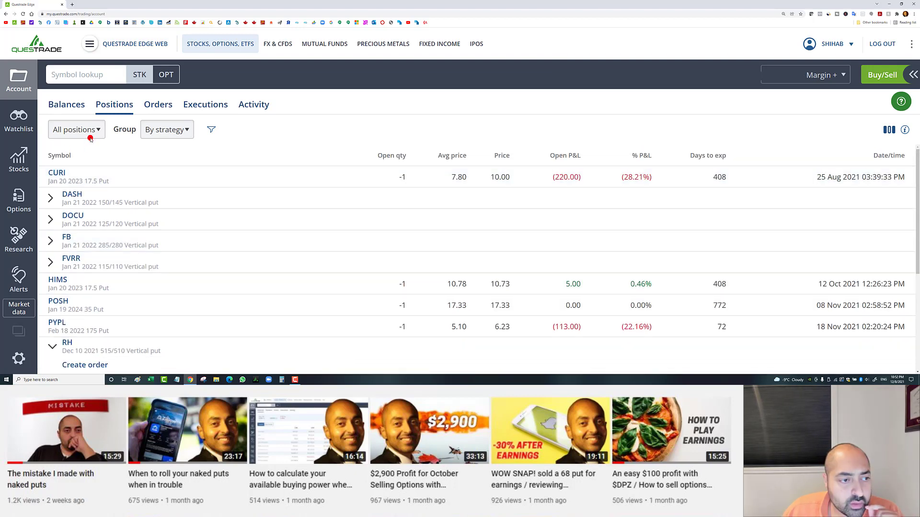
left_click(91, 130)
left_click(91, 133)
left_click(159, 131)
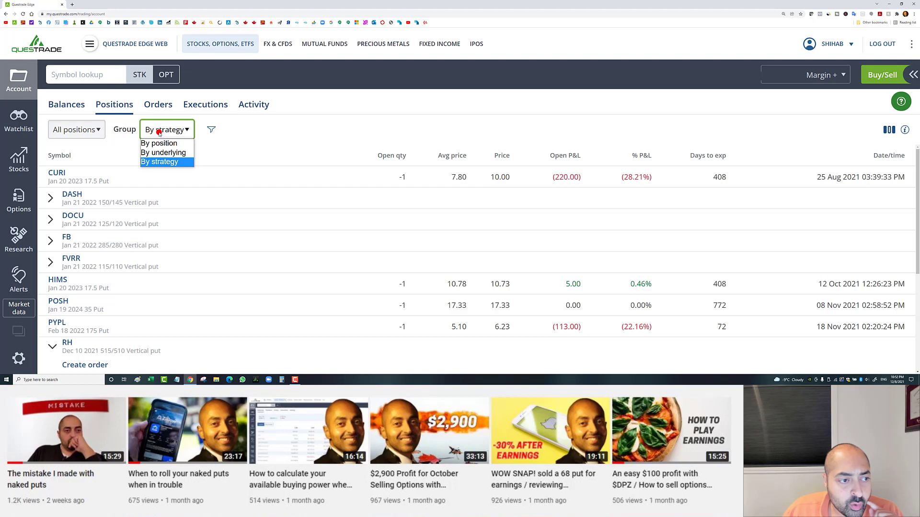
left_click(159, 132)
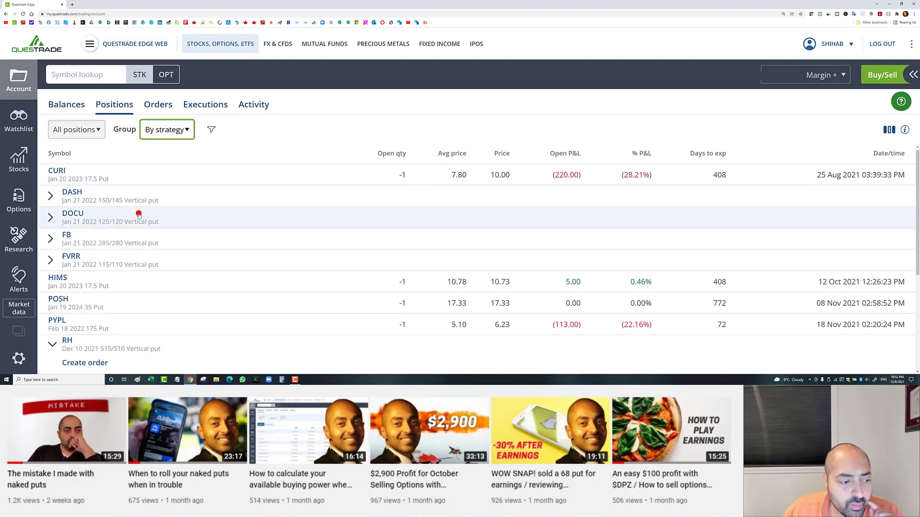
Create an order from the RH 515/510 vertical put position, set its limit price to 0.07 and send it
scroll(110, 249, "down", 1)
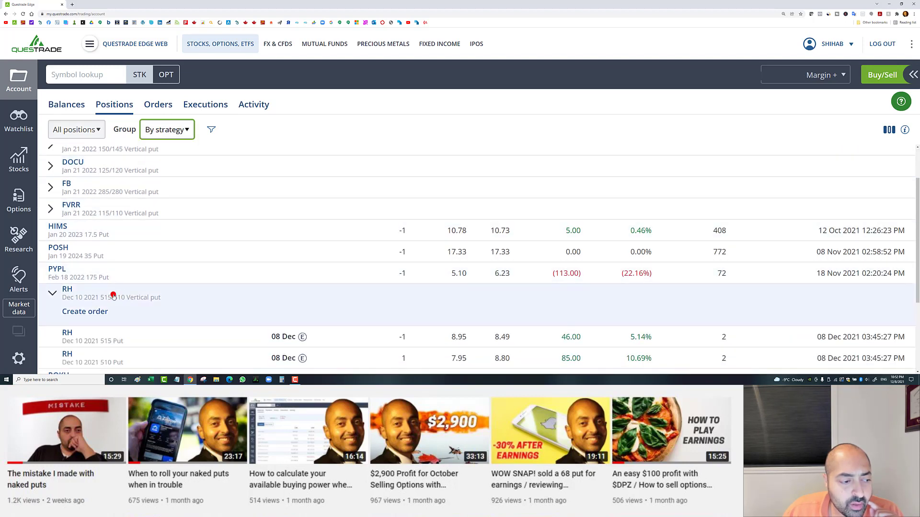
left_click(82, 313)
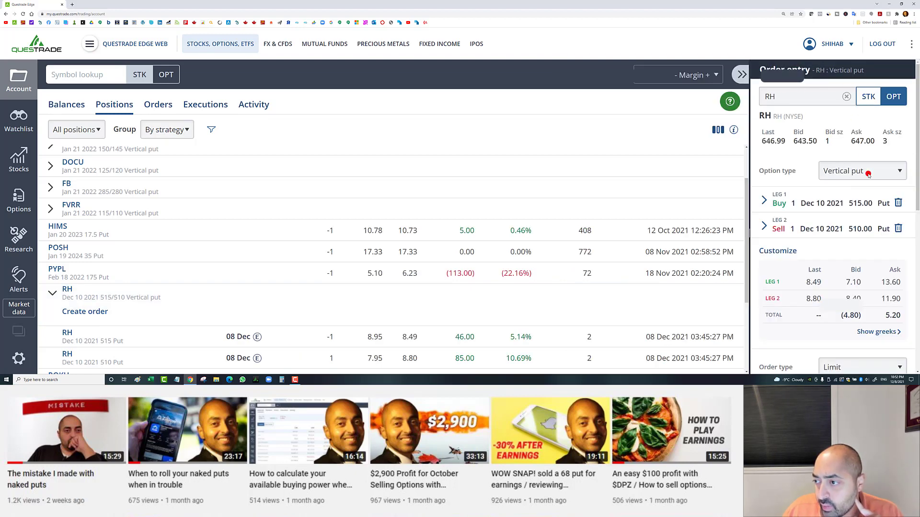
scroll(862, 268, "down", 1)
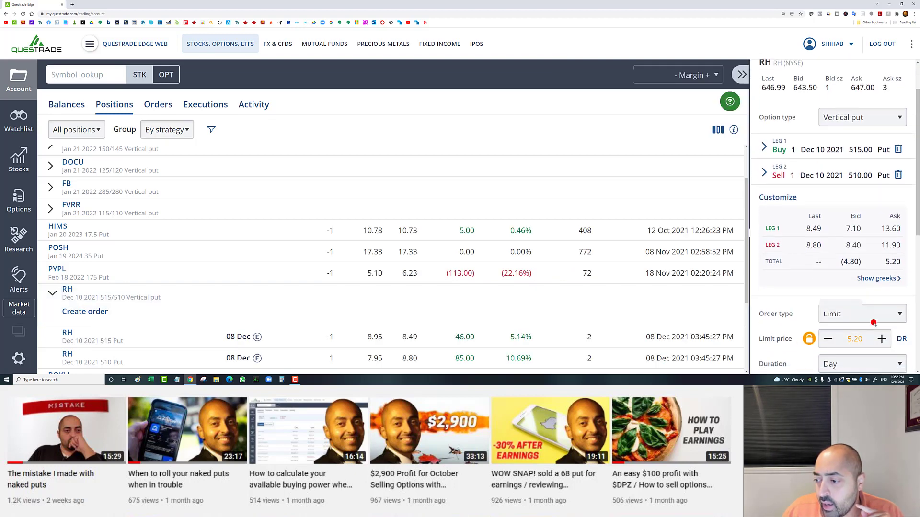
left_click_drag(865, 338, 842, 339)
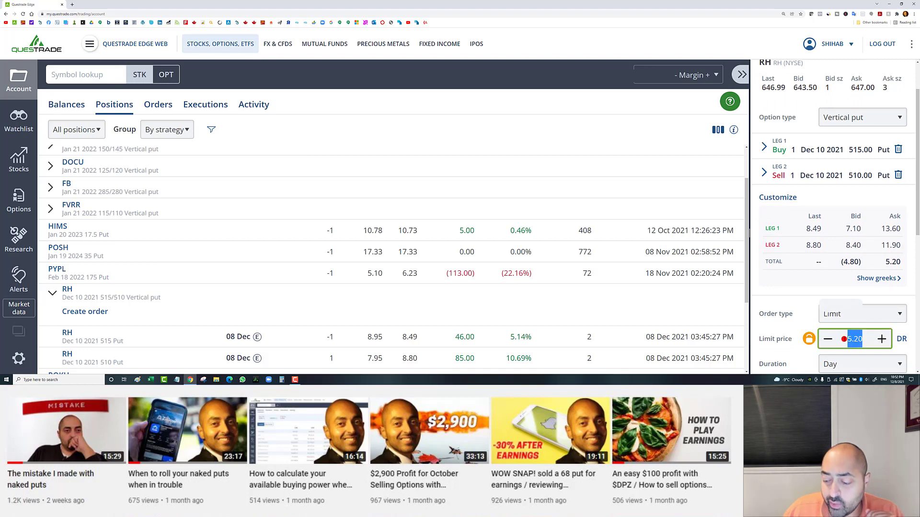
type("0.")
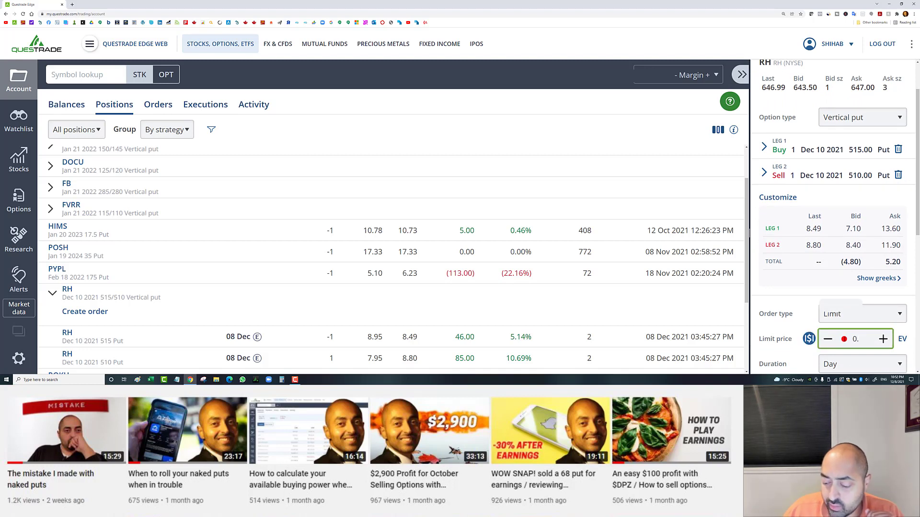
type("07")
scroll(848, 338, "down", 2)
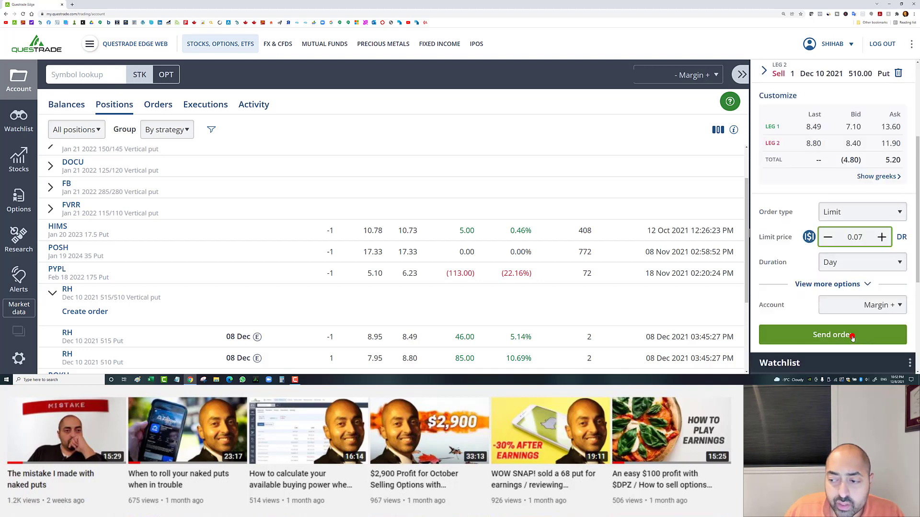
left_click(852, 337)
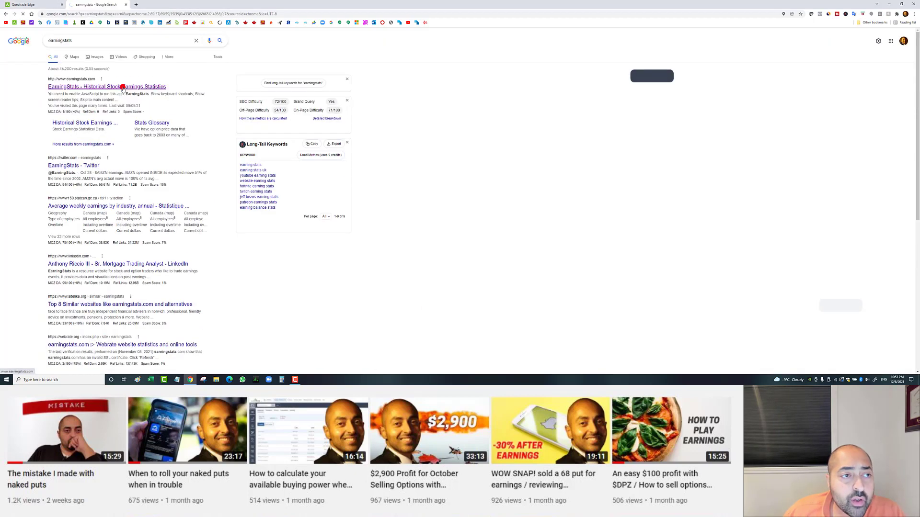
Open the EarningStats website from the search results and select AAPL as the stock
left_click(158, 86)
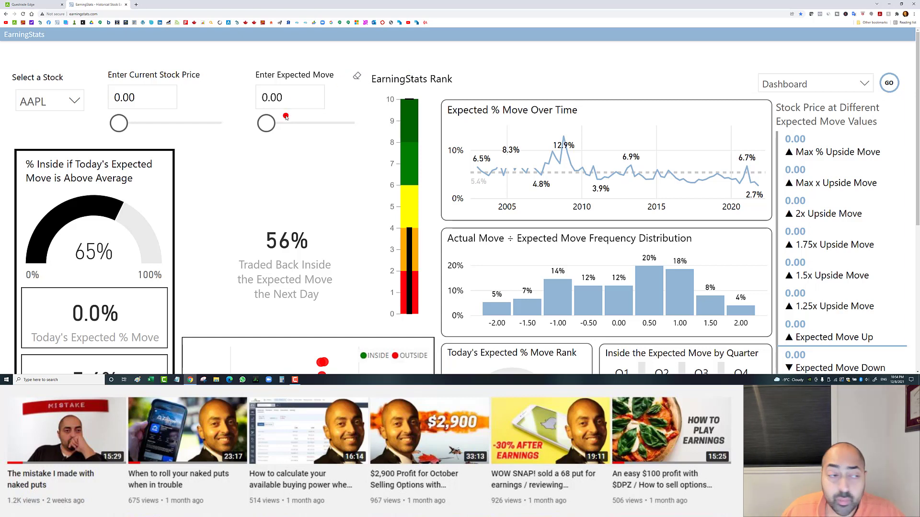
left_click(66, 103)
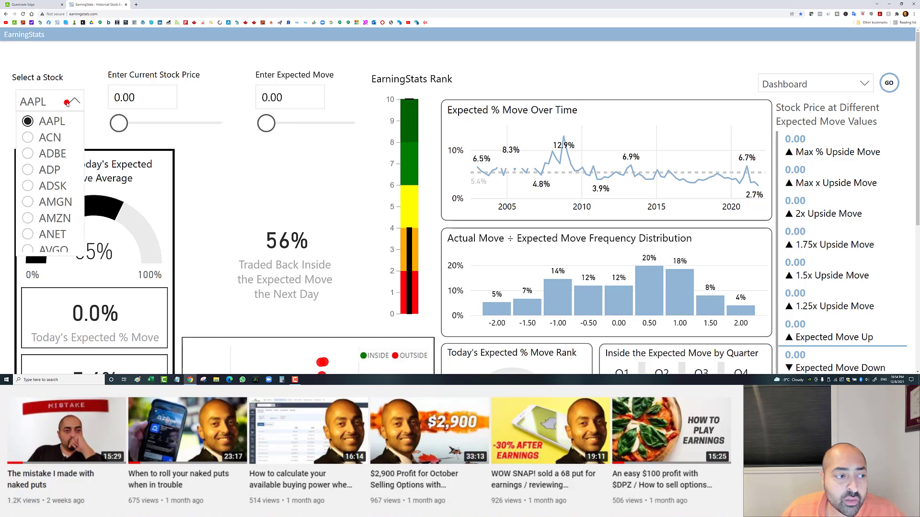
left_click(67, 103)
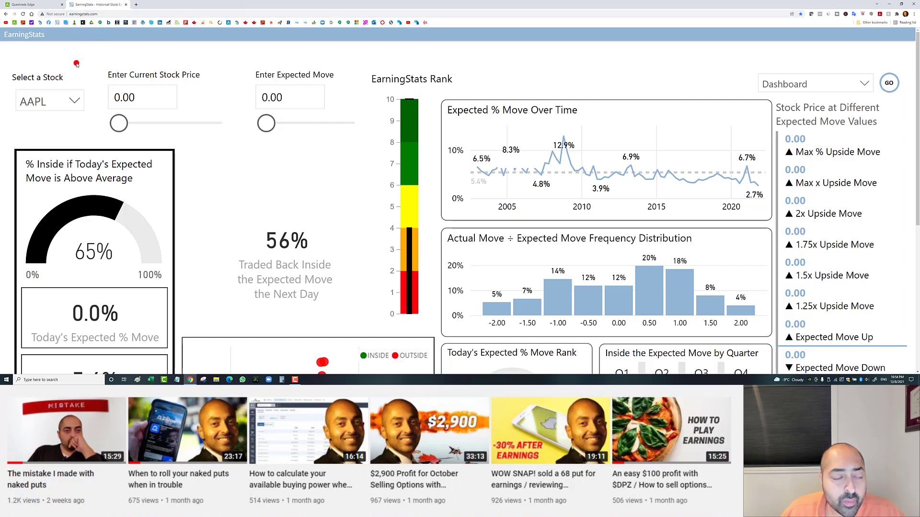
left_click(75, 100)
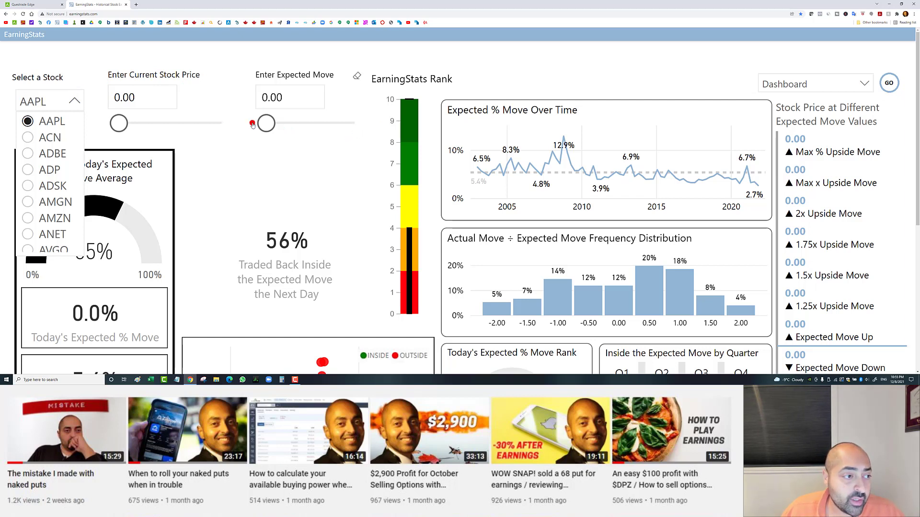
left_click(50, 121)
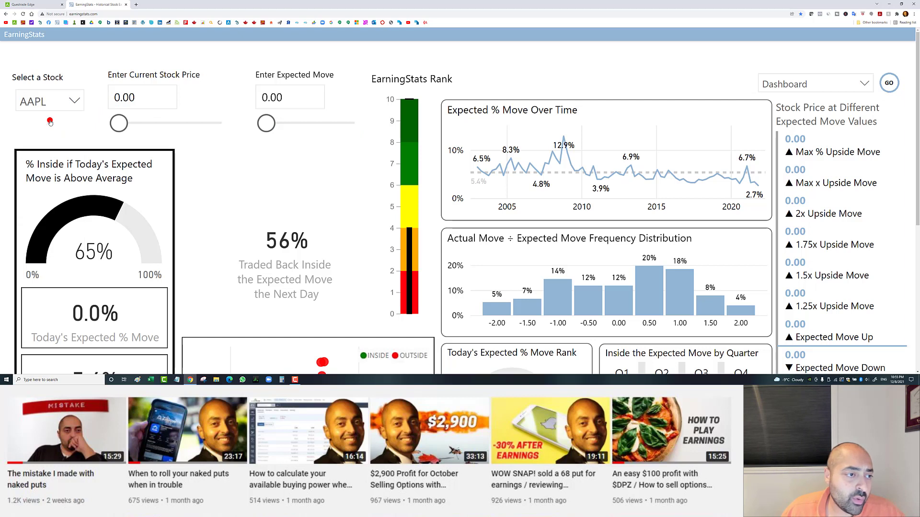
Switch the EarningStats report from the dashboard to the Actual vs. Expected page
left_click(811, 86)
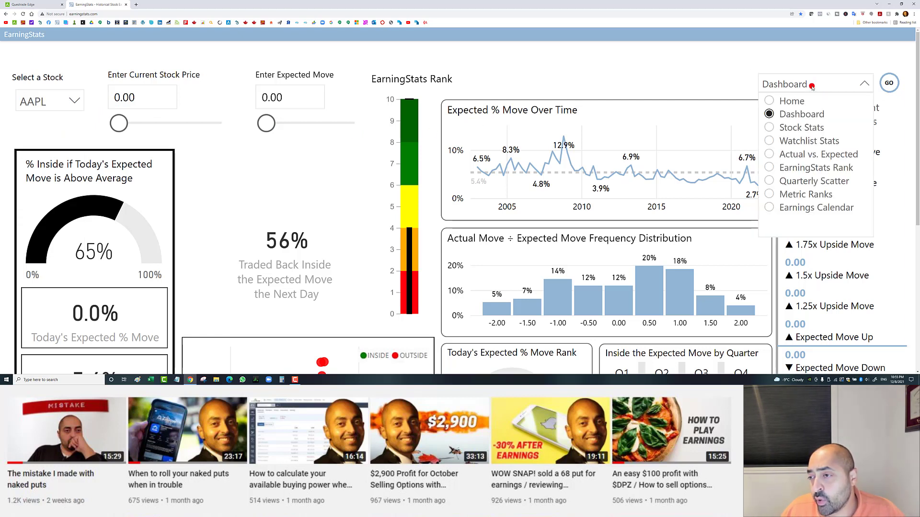
left_click(809, 156)
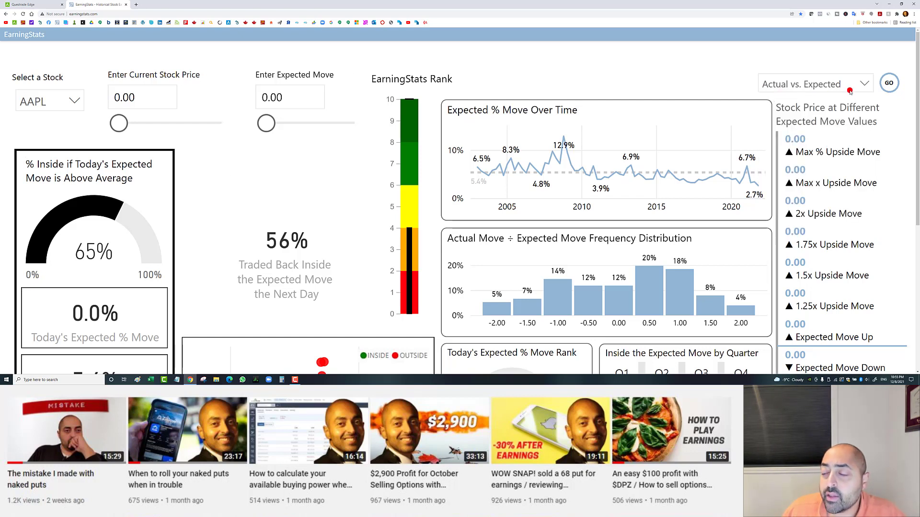
left_click(889, 88)
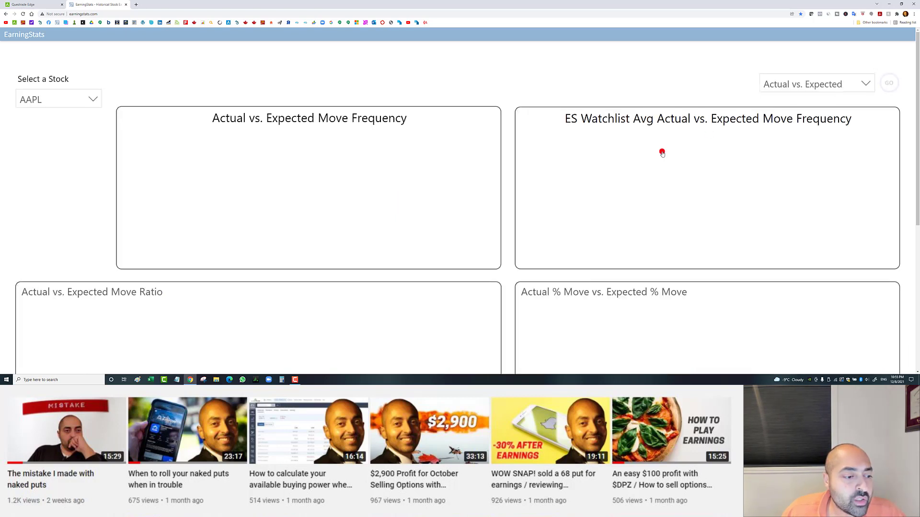
Examine AAPL's actual versus expected move frequency, ratio and percentage charts, including the details of the large 2008 downward move
scroll(721, 177, "down", 3)
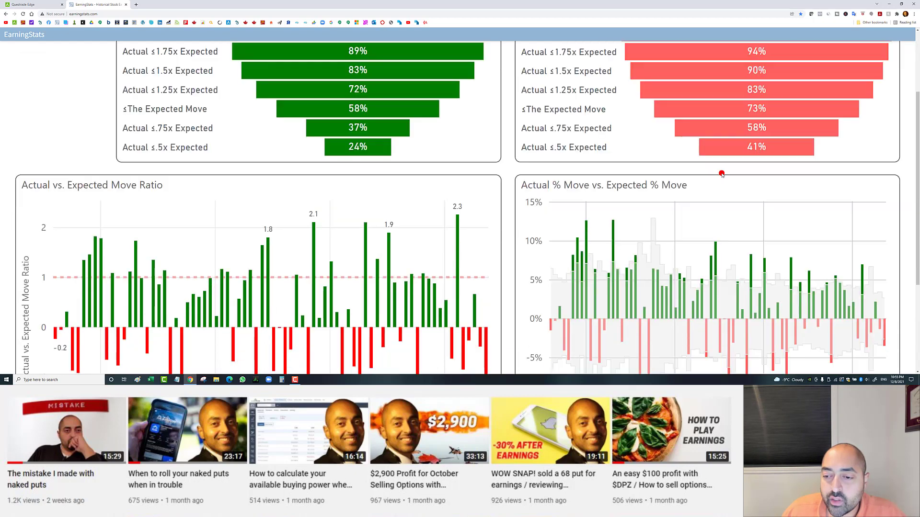
scroll(722, 173, "down", 1)
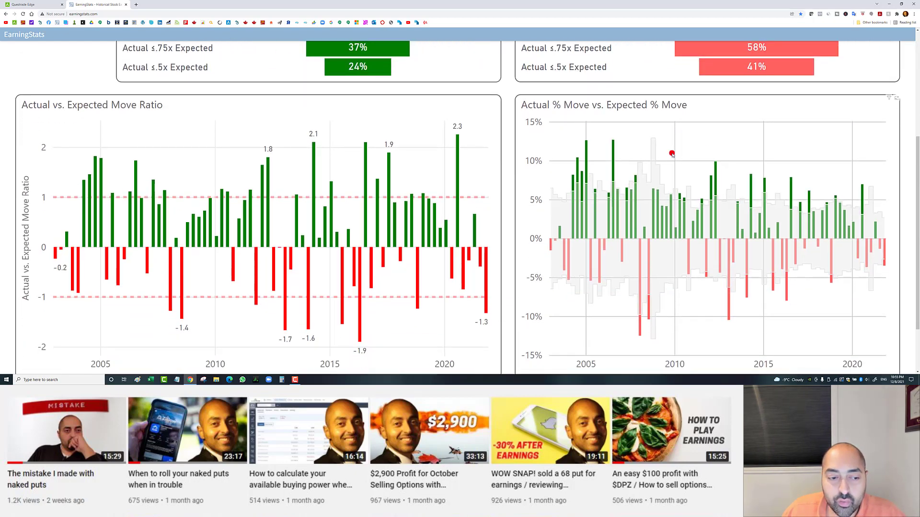
scroll(648, 178, "down", 1)
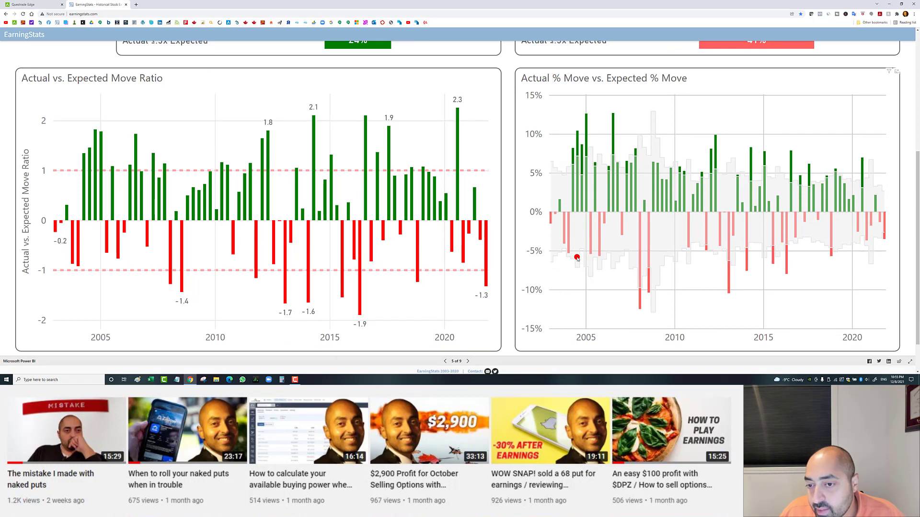
mouse_move(577, 258)
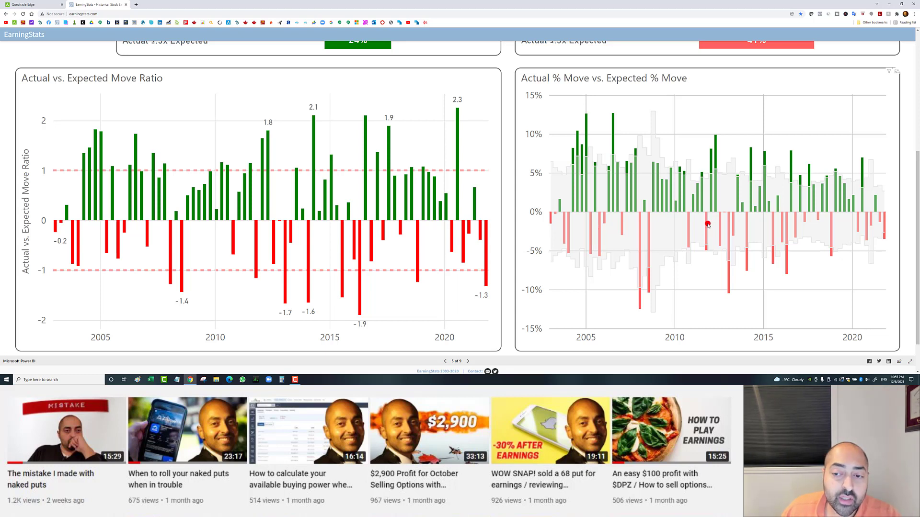
mouse_move(705, 222)
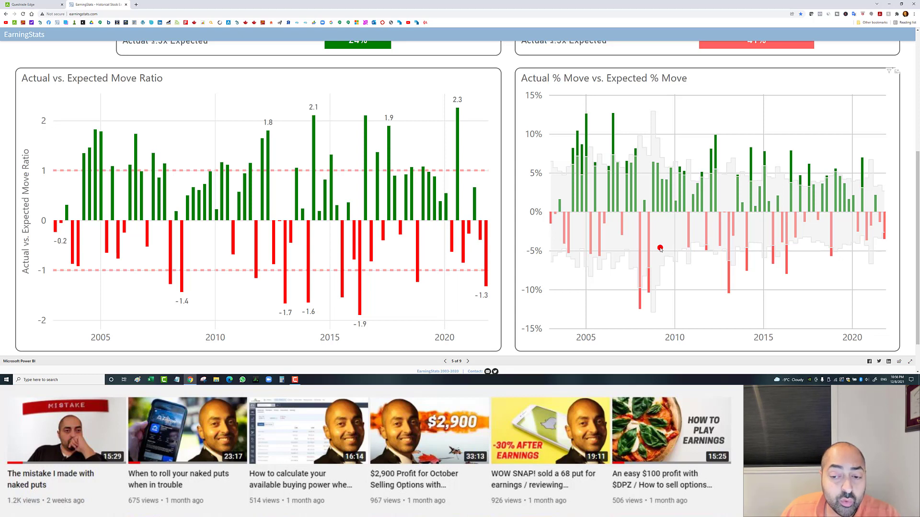
mouse_move(590, 278)
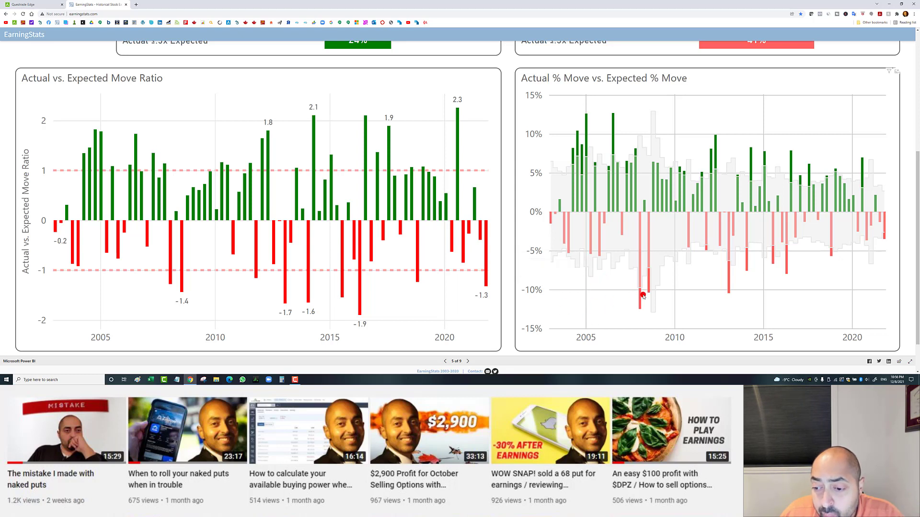
mouse_move(641, 289)
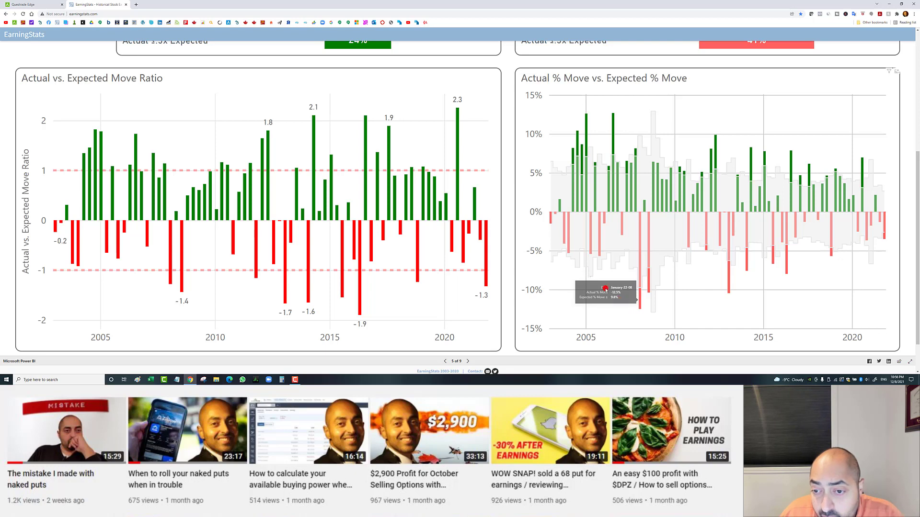
scroll(642, 209, "up", 5)
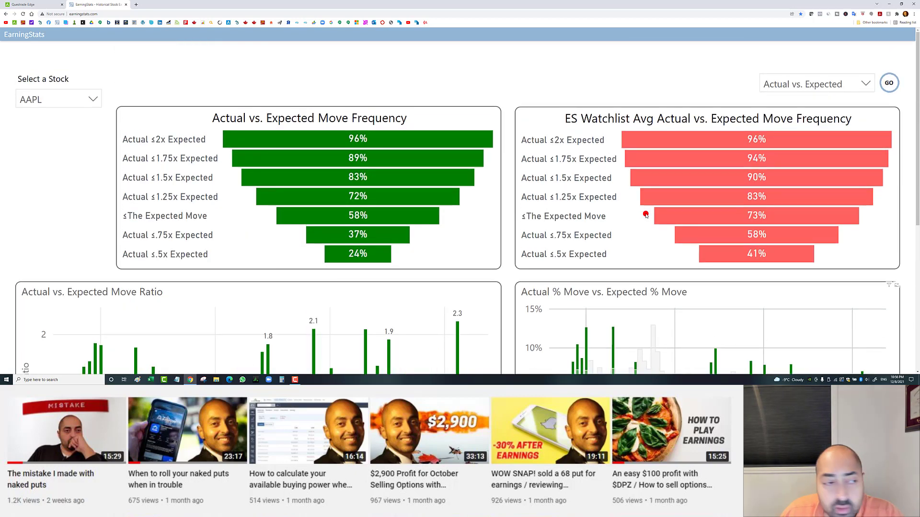
scroll(645, 215, "down", 3)
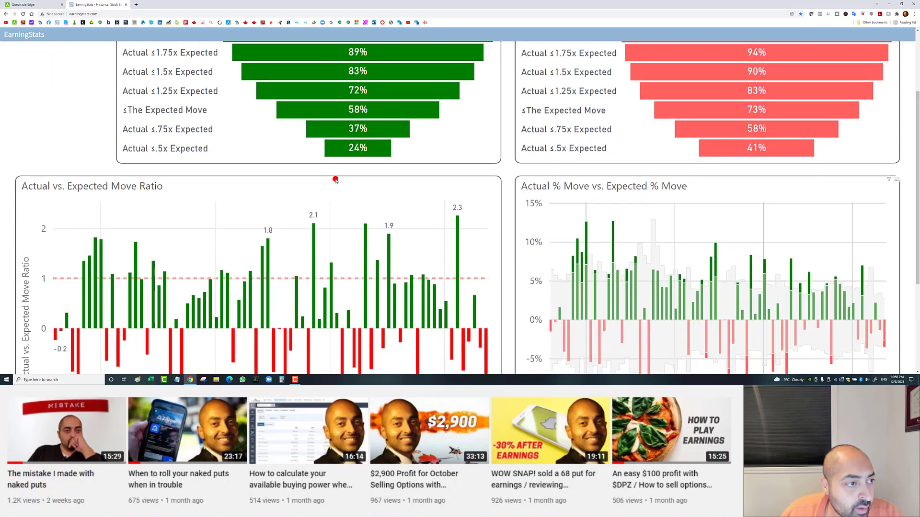
Switch the EarningStats report to the Stock Stats page
scroll(646, 215, "up", 3)
left_click(827, 84)
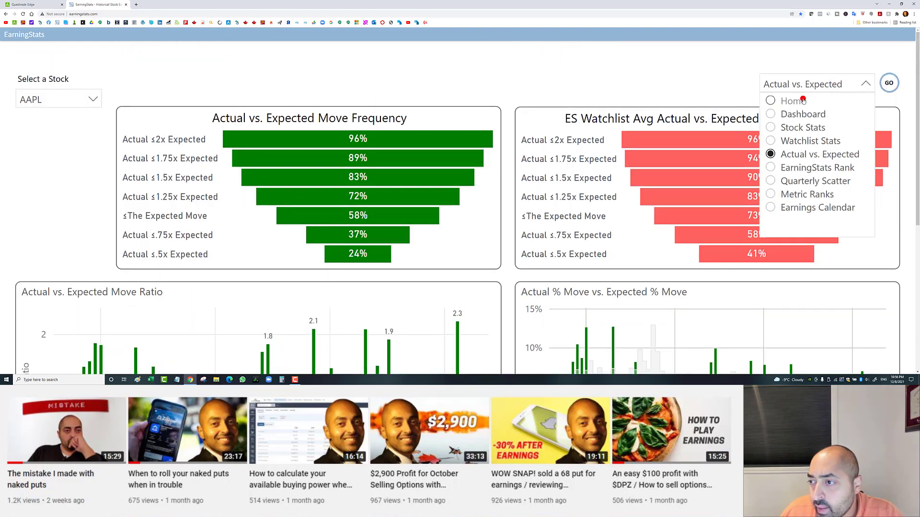
left_click(804, 102)
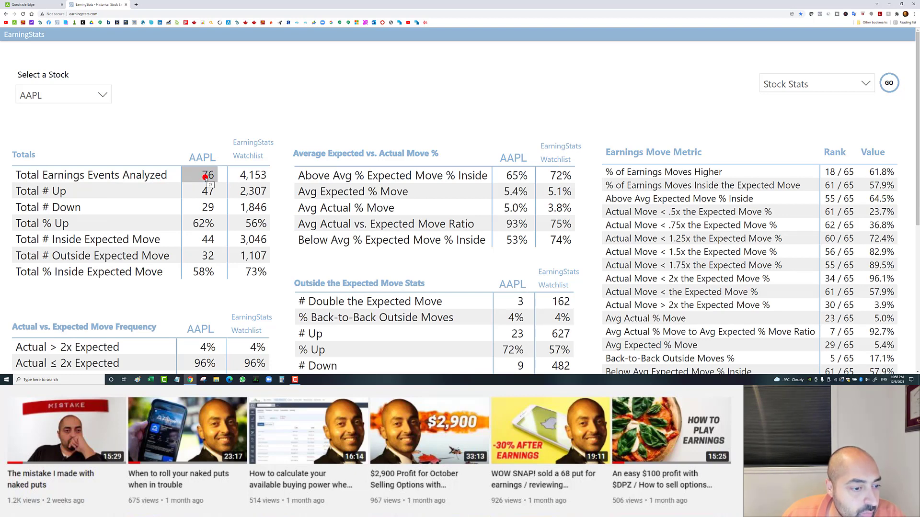
Switch the EarningStats report from Stock Stats back to the Actual vs. Expected page for AAPL
left_click(809, 85)
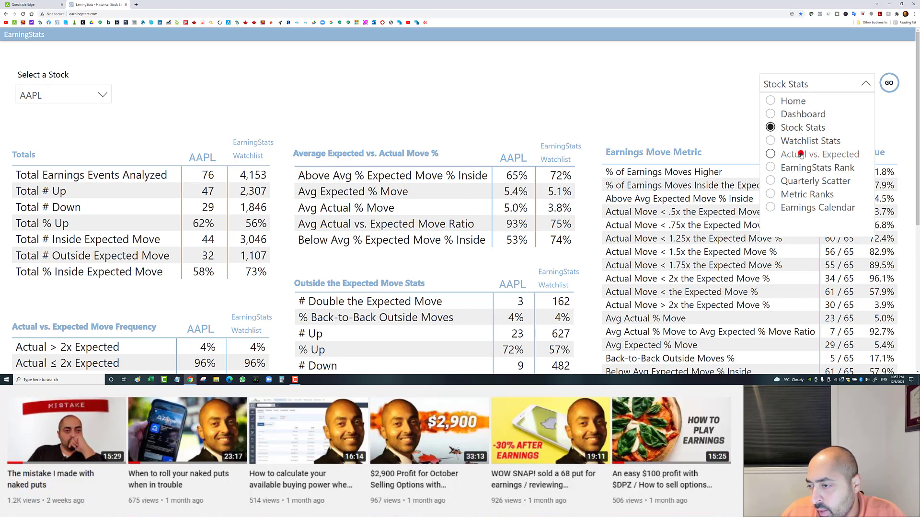
left_click(778, 153)
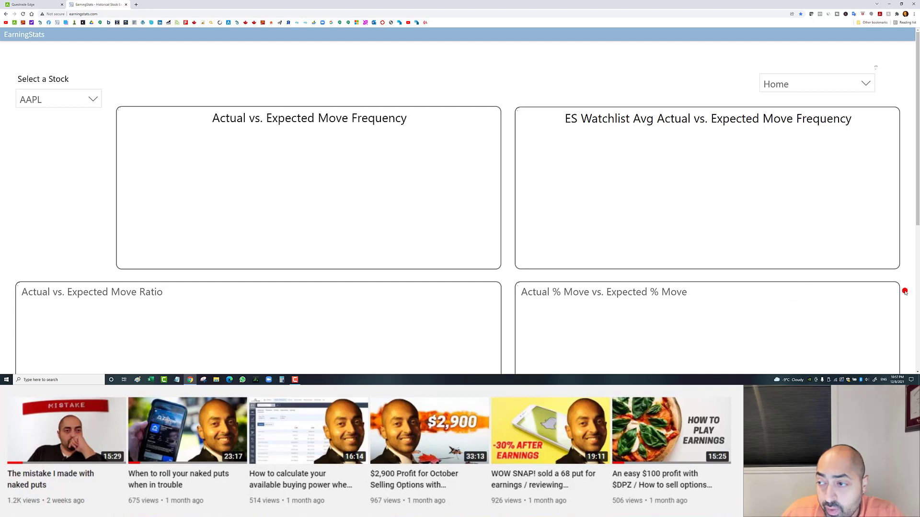
Examine AAPL's Actual % Move vs. Expected % Move chart, comparing individual upward and downward earnings moves with the shaded expected range
scroll(909, 297, "down", 5)
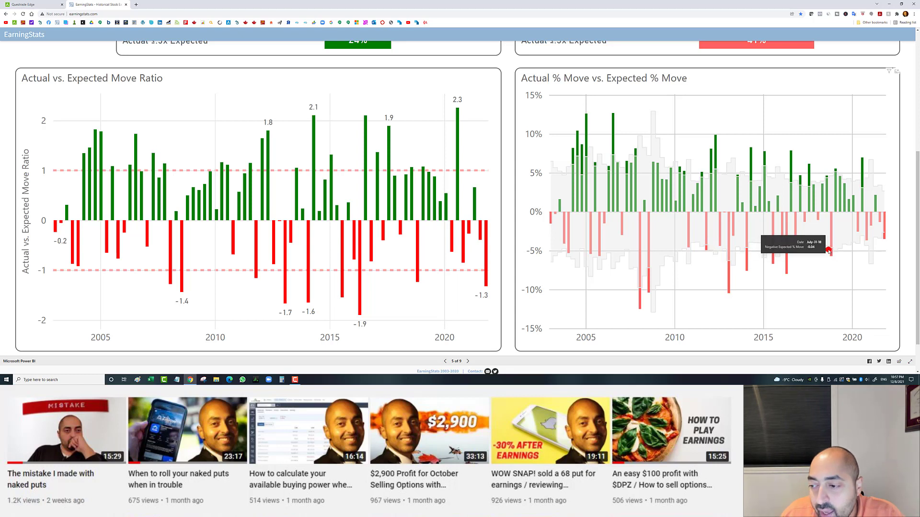
mouse_move(181, 285)
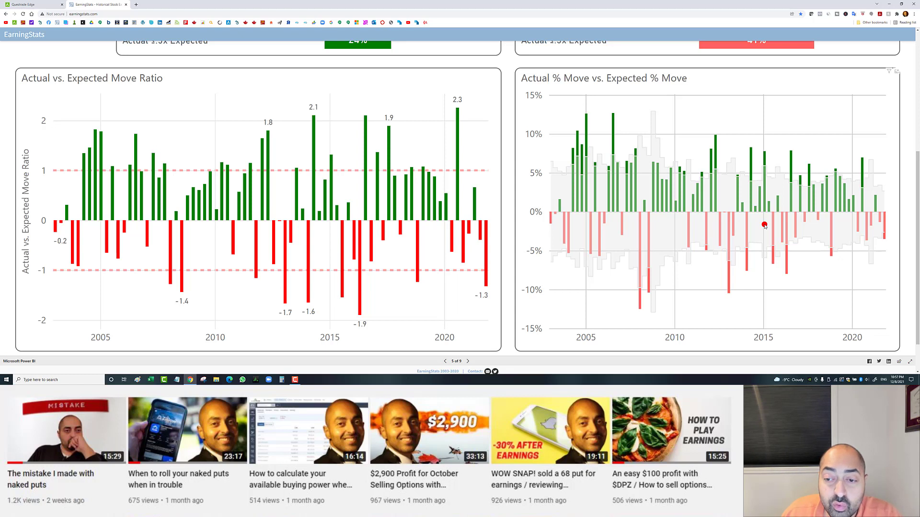
mouse_move(760, 250)
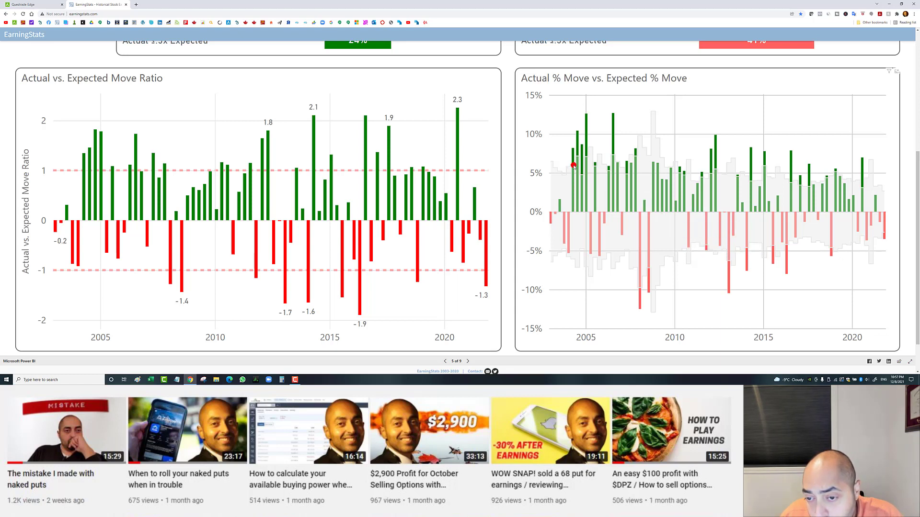
mouse_move(573, 165)
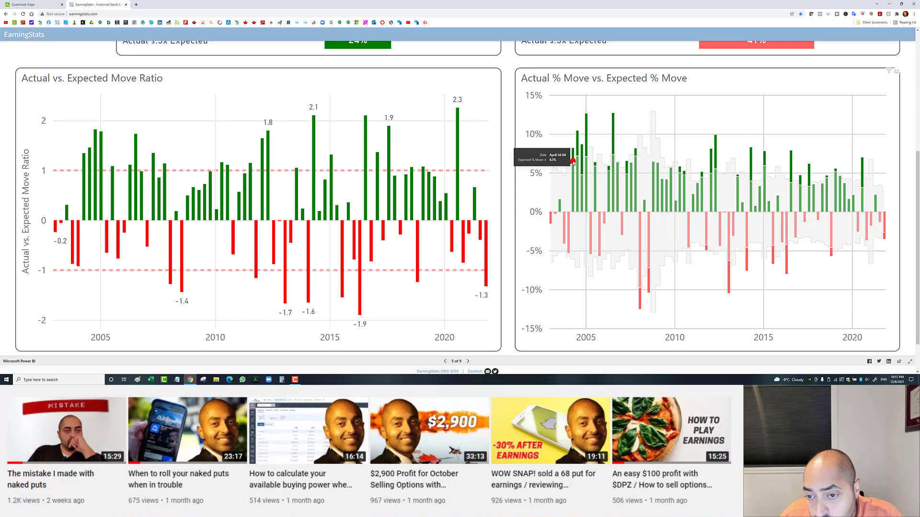
mouse_move(595, 150)
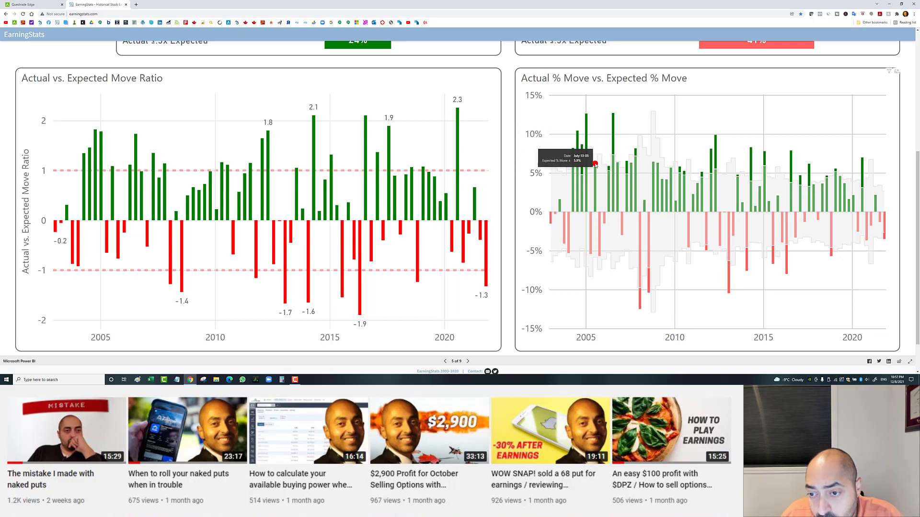
mouse_move(627, 173)
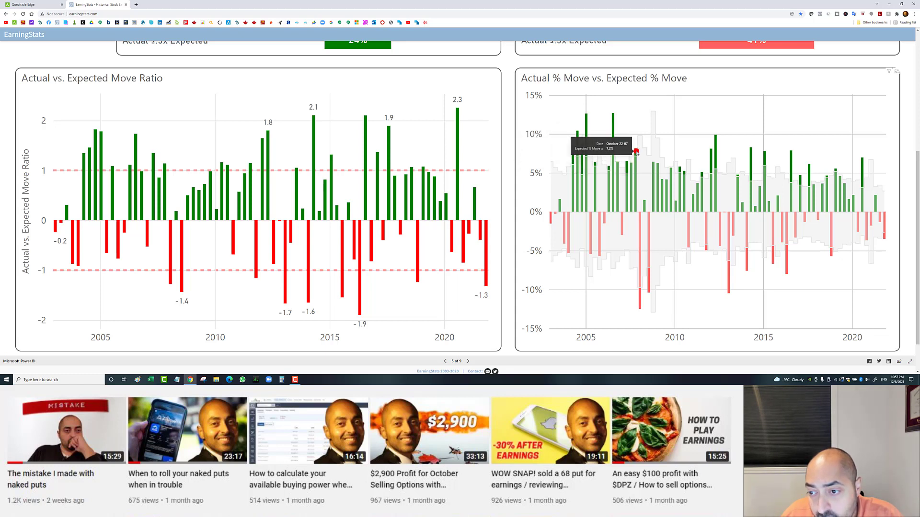
mouse_move(706, 177)
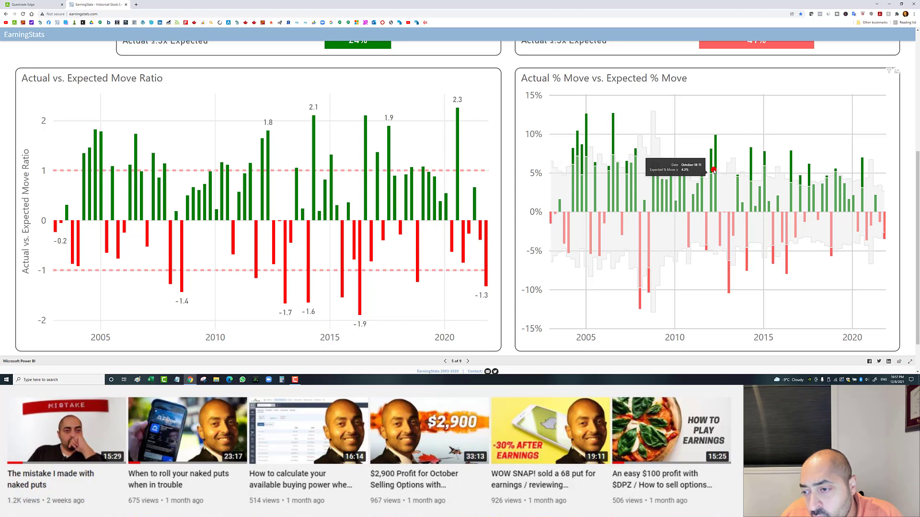
mouse_move(739, 177)
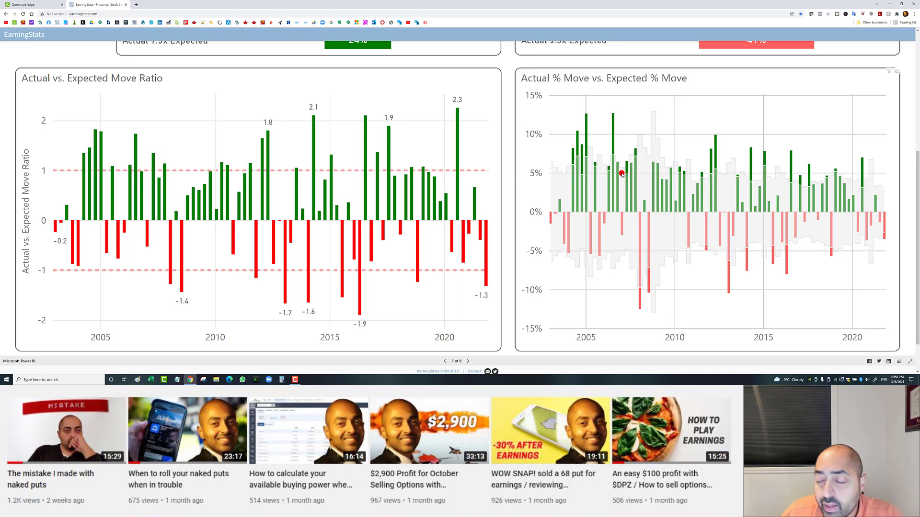
mouse_move(621, 175)
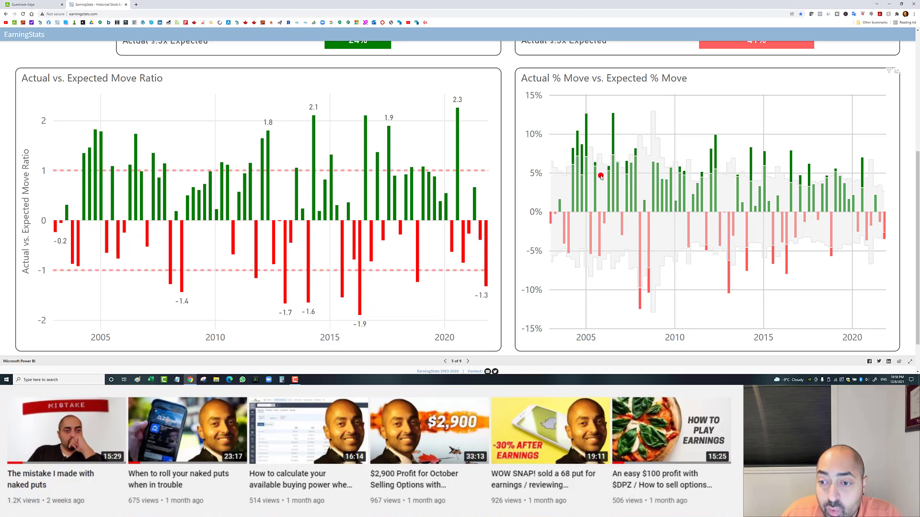
mouse_move(609, 213)
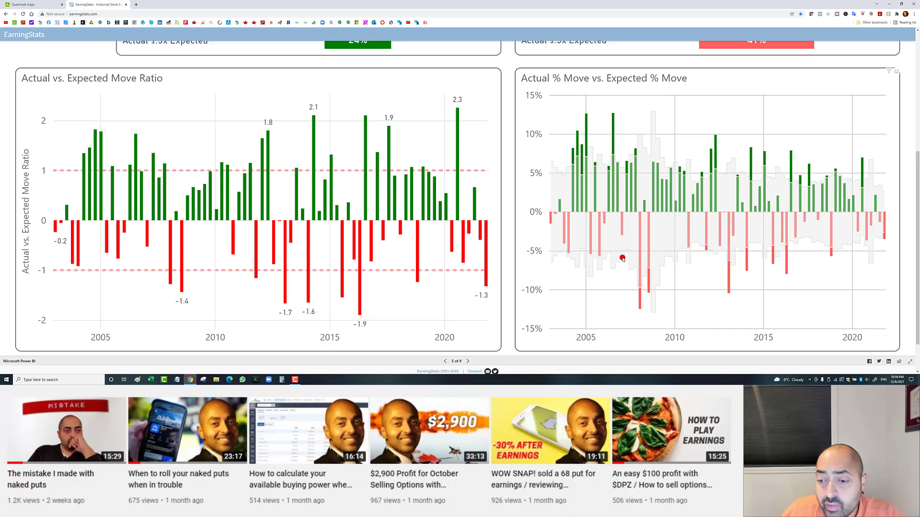
mouse_move(600, 260)
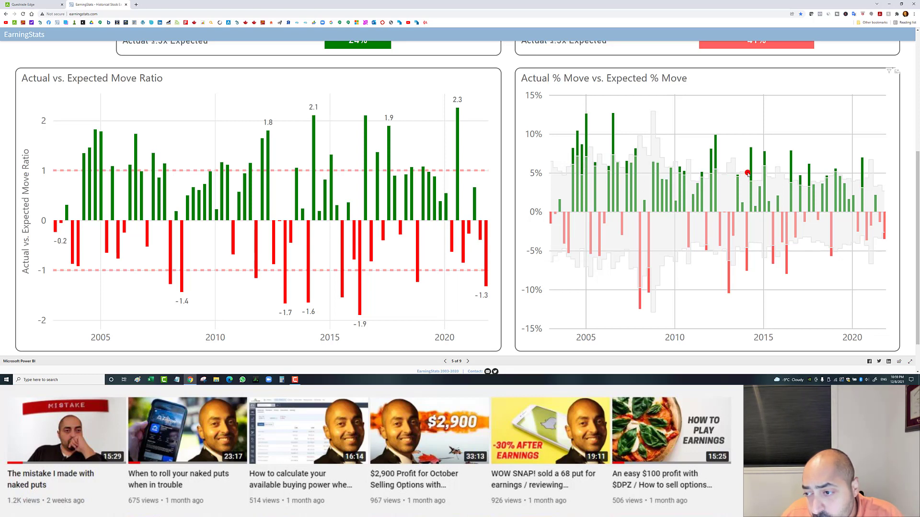
mouse_move(723, 180)
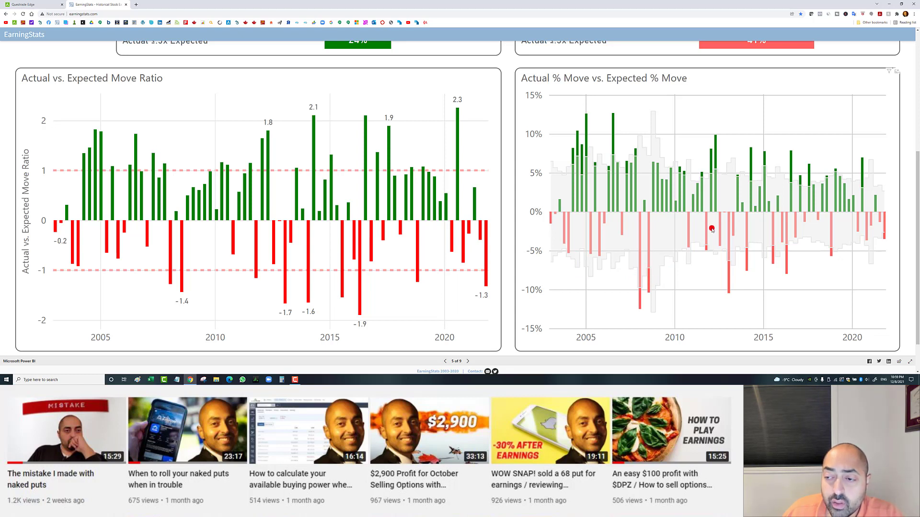
mouse_move(641, 291)
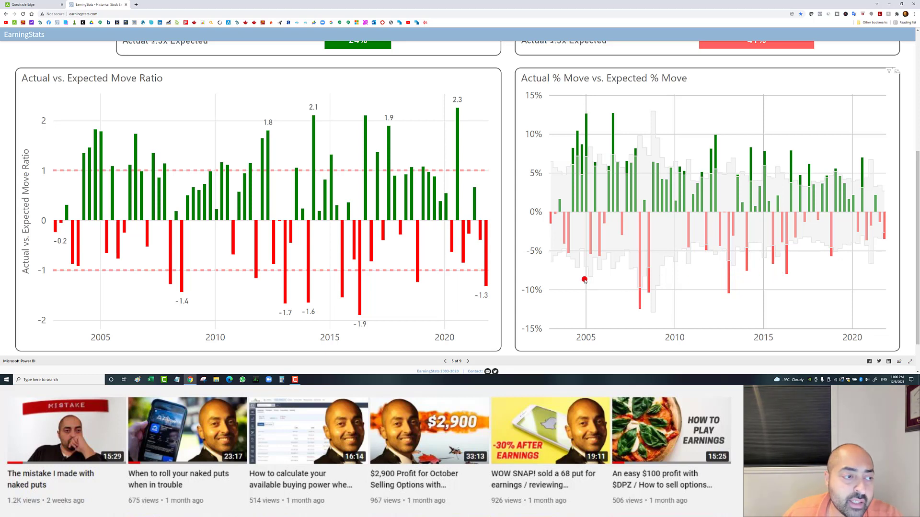
Change the selected stock to ADBE on the Actual vs. Expected page
scroll(58, 117, "up", 2)
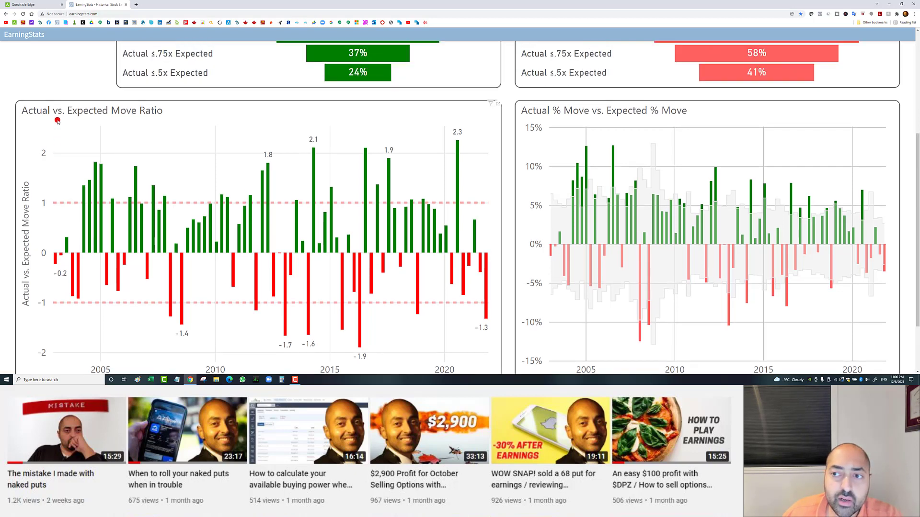
scroll(58, 111, "up", 2)
left_click(59, 99)
left_click(58, 139)
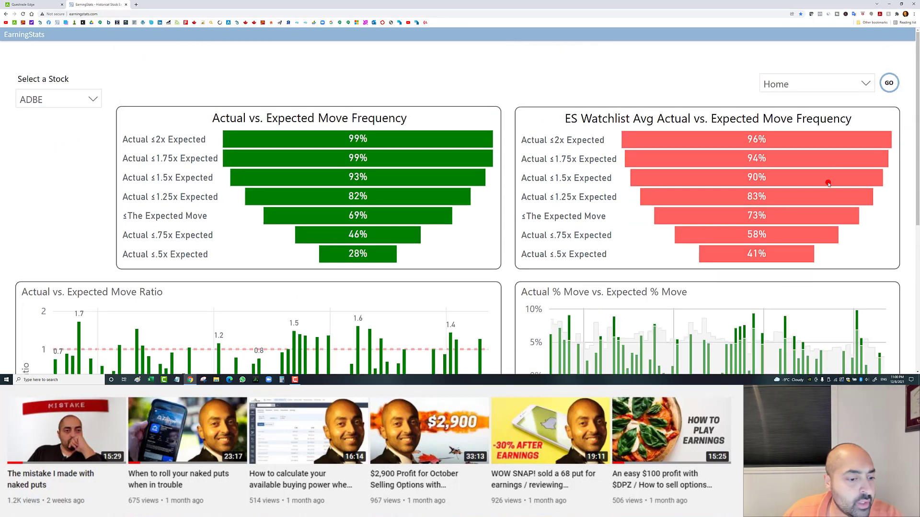
Examine ADBE's actual versus expected move ratio and percentage charts, including the largest downward move after 2010
scroll(815, 211, "down", 3)
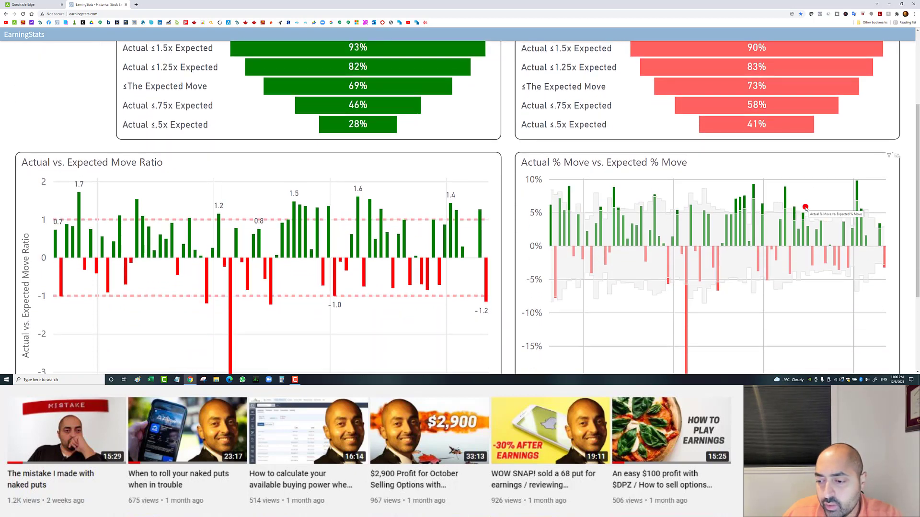
scroll(805, 207, "down", 1)
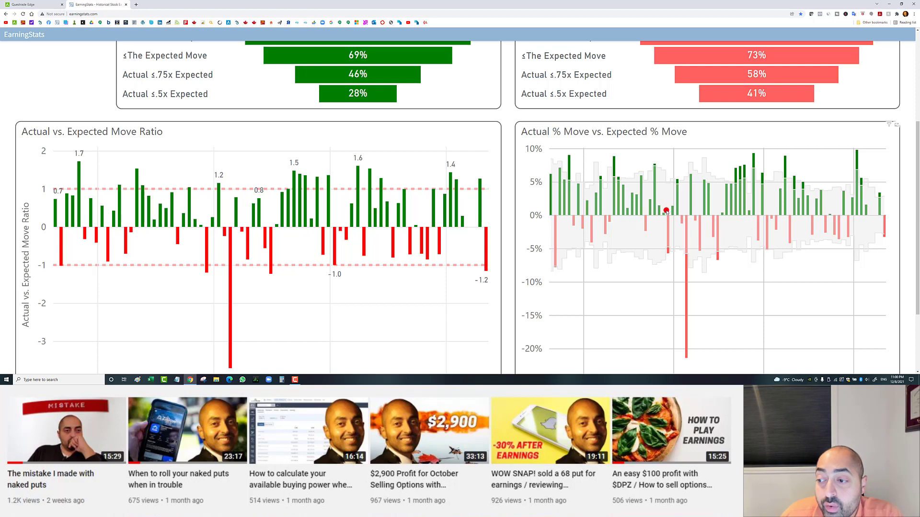
scroll(656, 221, "down", 1)
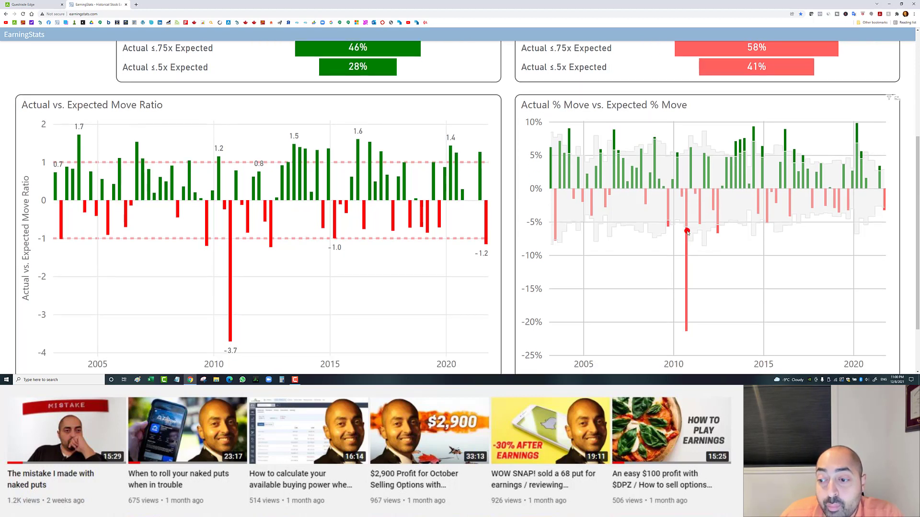
mouse_move(686, 231)
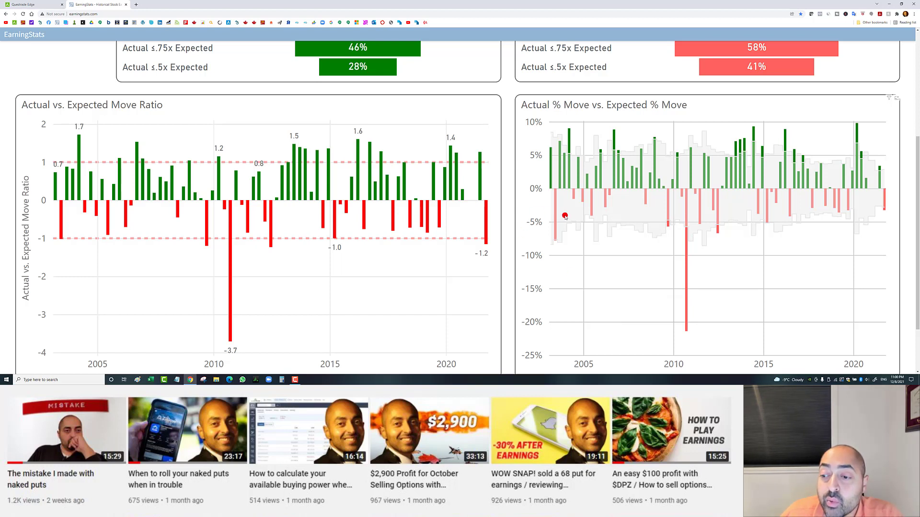
mouse_move(555, 241)
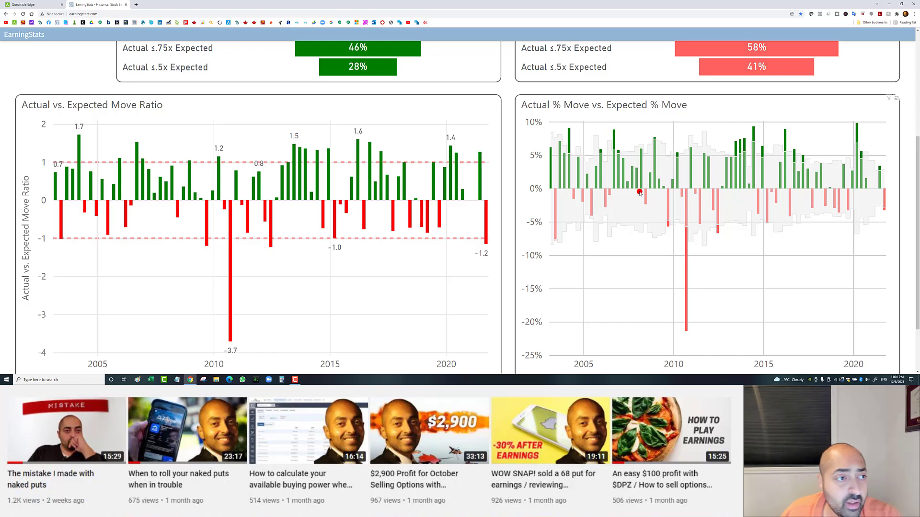
scroll(640, 189, "up", 4)
scroll(709, 192, "down", 3)
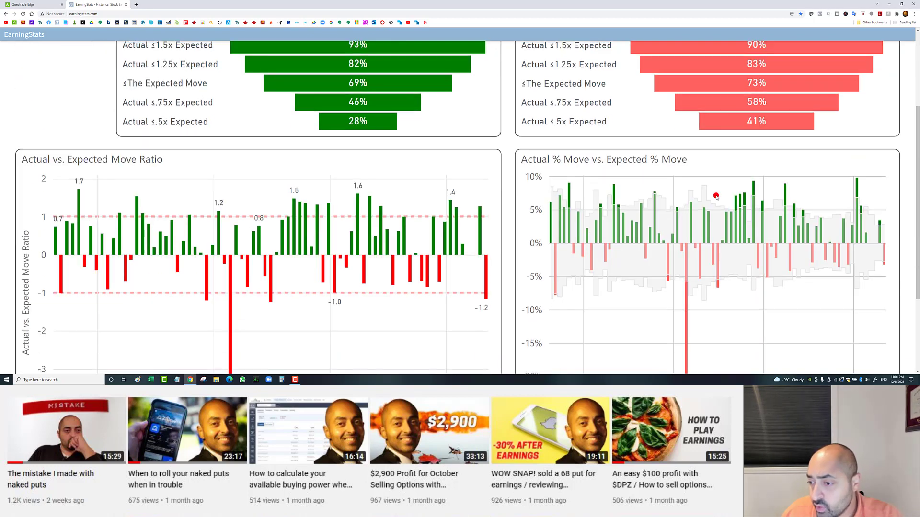
Switch the report to the Stock Stats page to view ADBE's earnings totals and move metrics
scroll(115, 91, "up", 3)
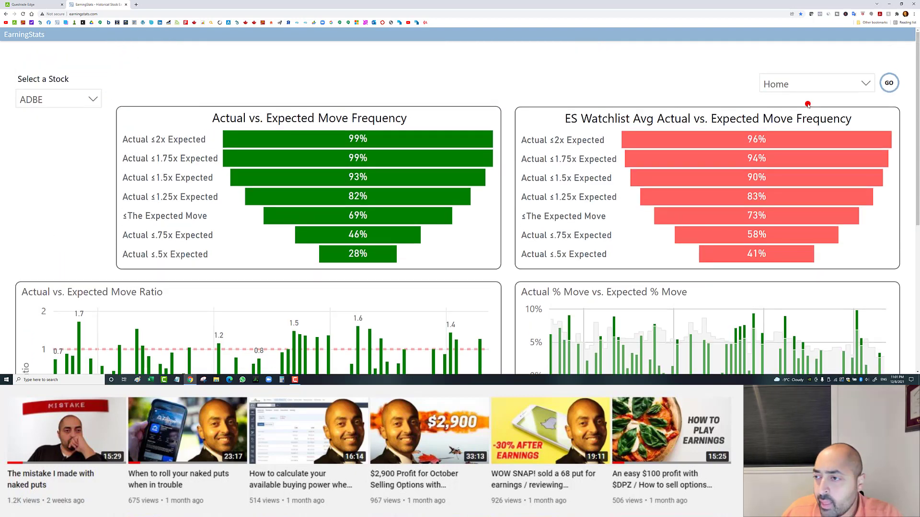
left_click(804, 84)
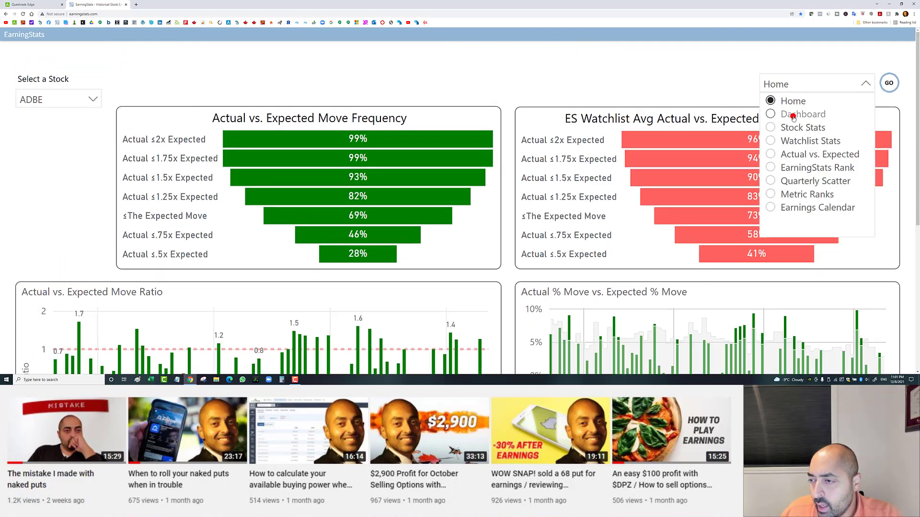
left_click(795, 127)
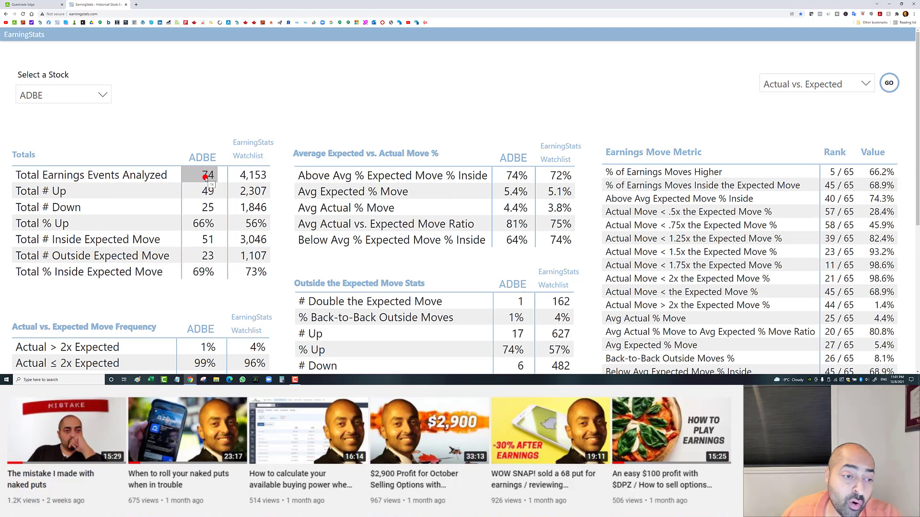
Return the report to the Actual vs. Expected page for ADBE
left_click(837, 91)
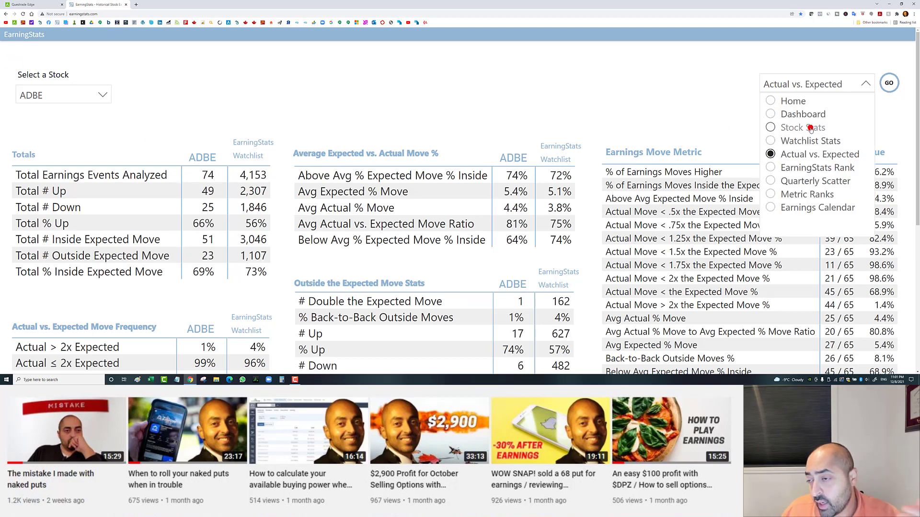
left_click(820, 154)
left_click(888, 84)
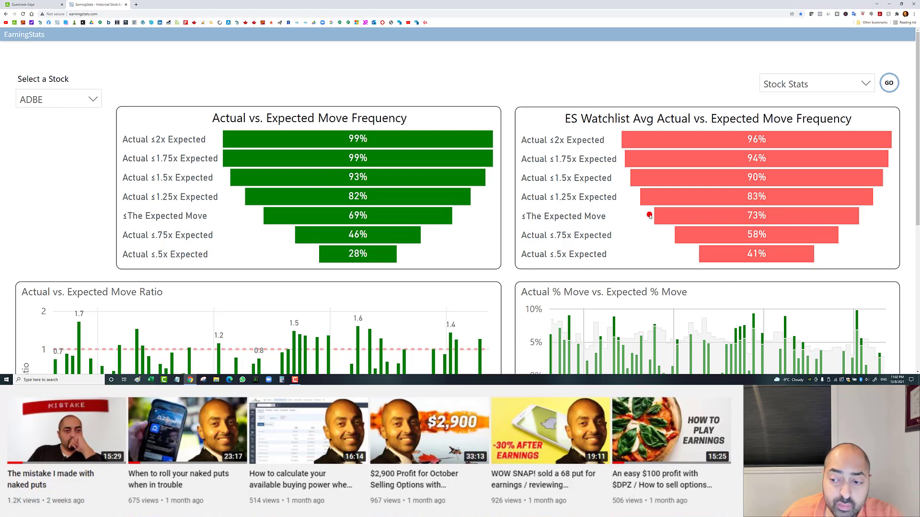
Change the selected stock from ADBE to AMZN on the Actual vs. Expected page
scroll(648, 215, "down", 3)
scroll(649, 221, "up", 3)
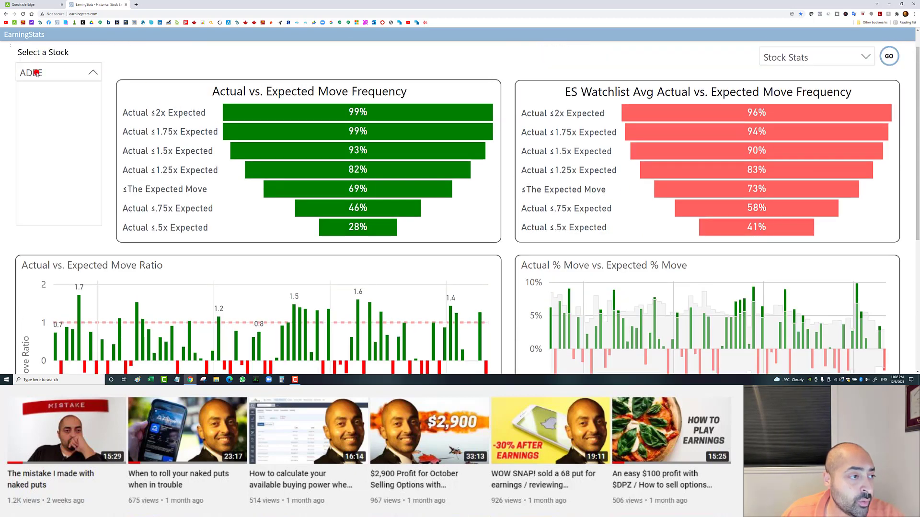
left_click(36, 72)
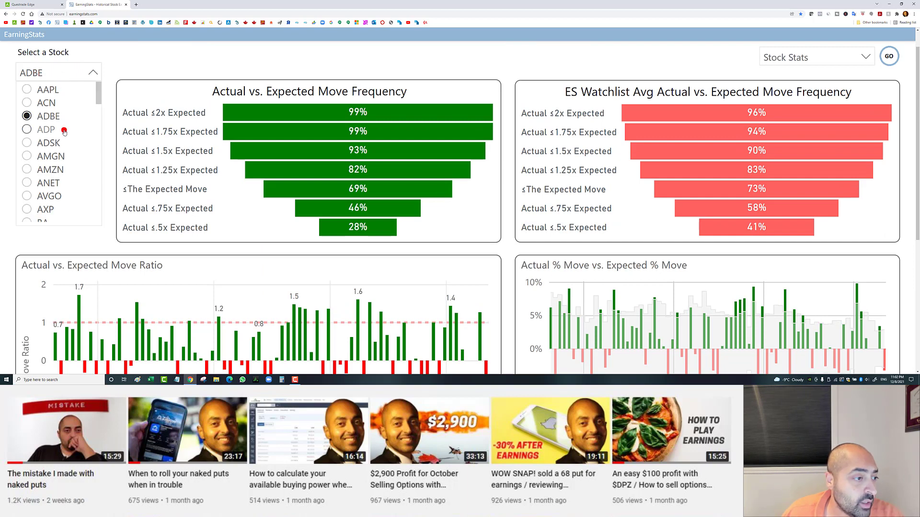
scroll(63, 132, "down", 2)
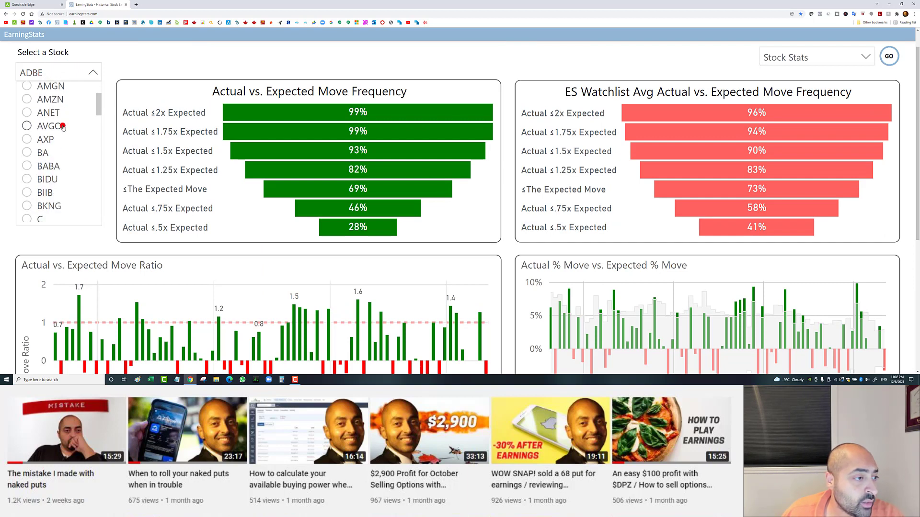
left_click(59, 100)
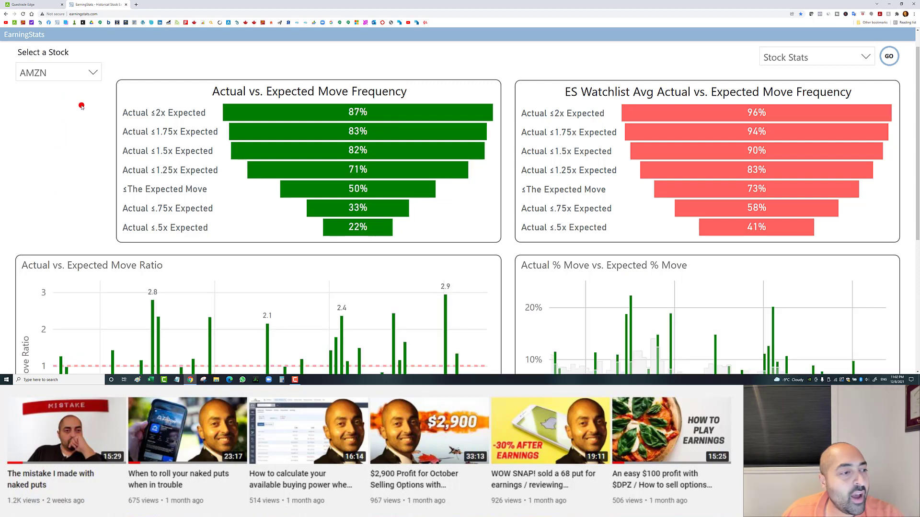
Examine AMZN's move ratio and percentage charts, checking early downward earnings moves against the expected range
scroll(800, 201, "down", 2)
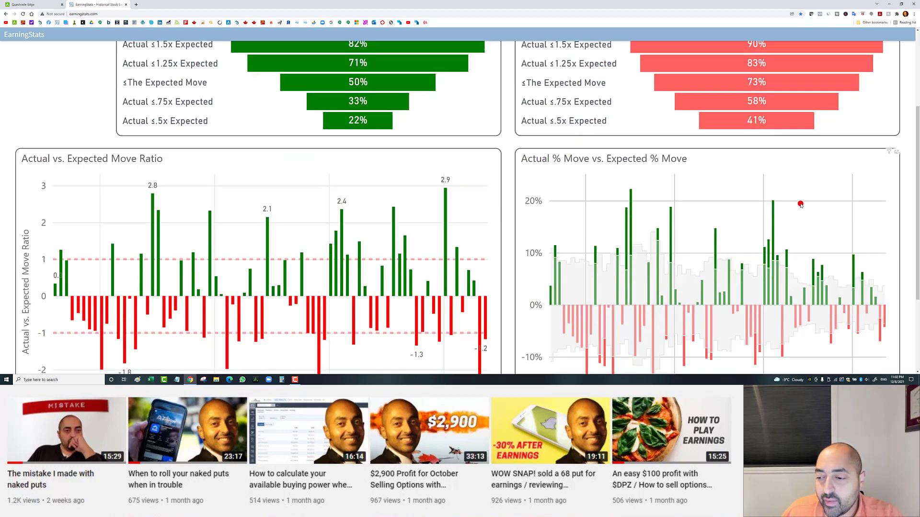
scroll(800, 204, "down", 2)
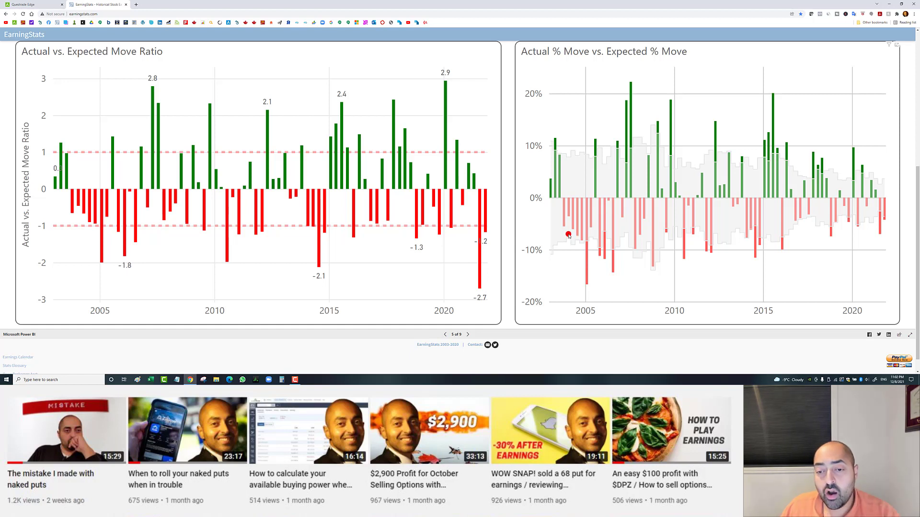
mouse_move(569, 236)
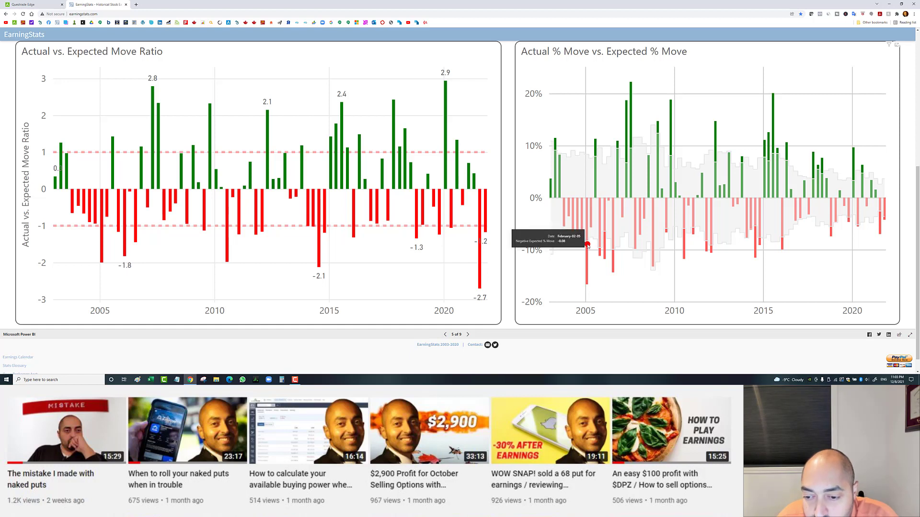
Select BABA as the stock and examine its move ratio and percentage move charts against the expected range
mouse_move(606, 255)
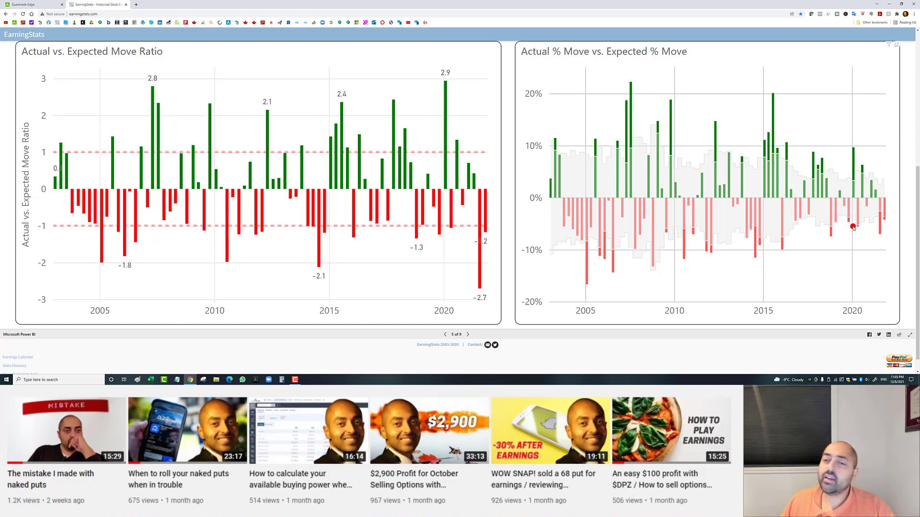
mouse_move(762, 227)
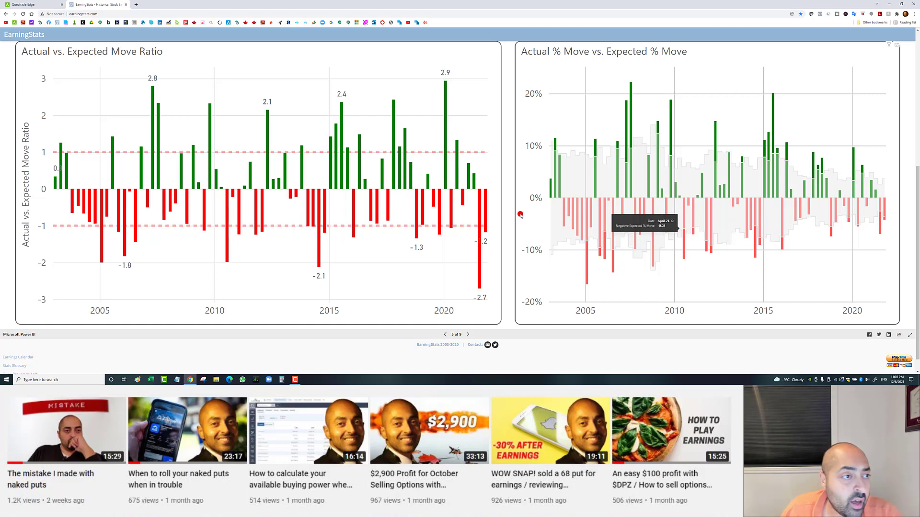
scroll(479, 215, "up", 2)
scroll(2, 90, "up", 3)
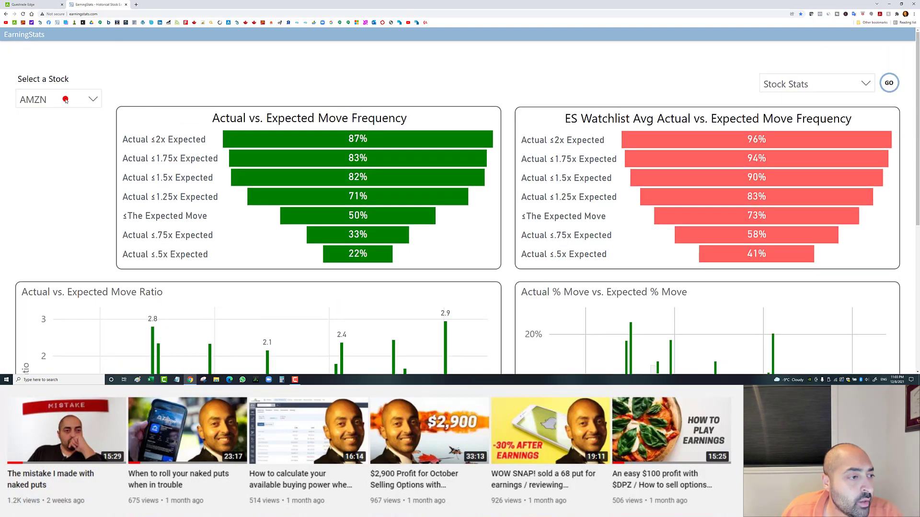
left_click(65, 100)
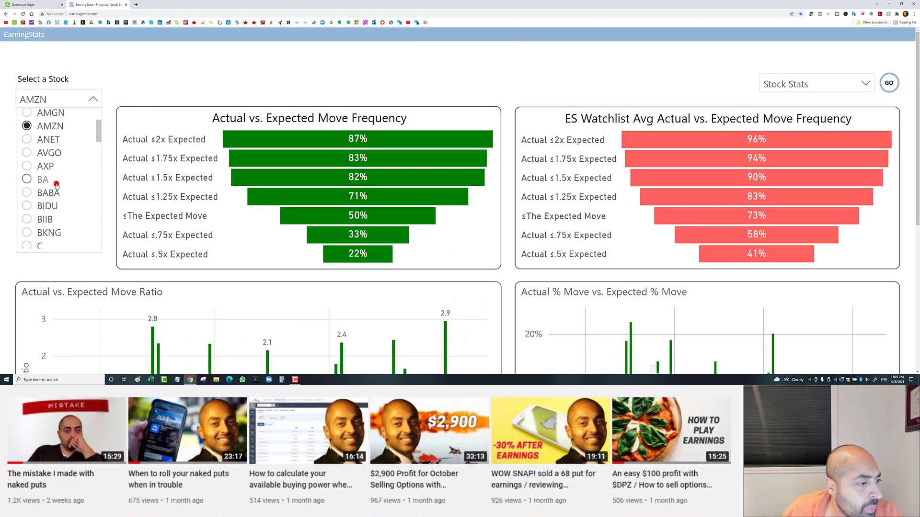
scroll(56, 185, "down", 2)
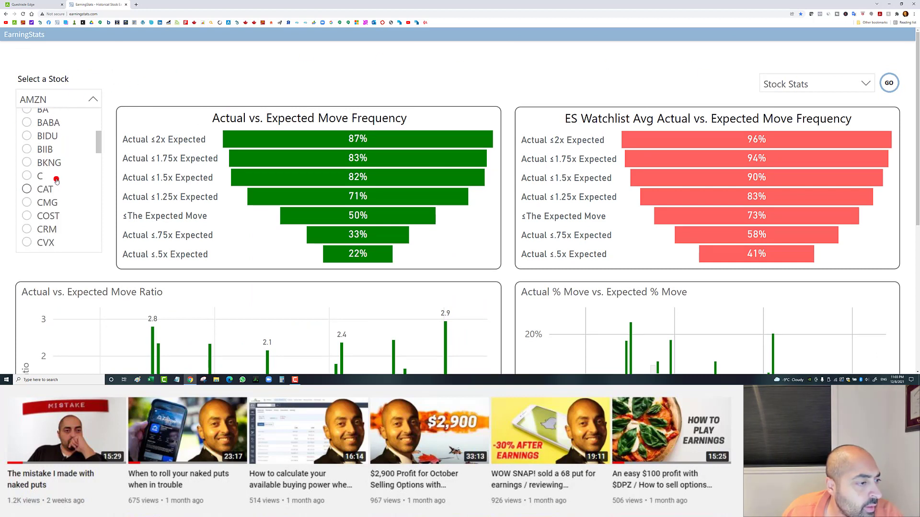
left_click(56, 125)
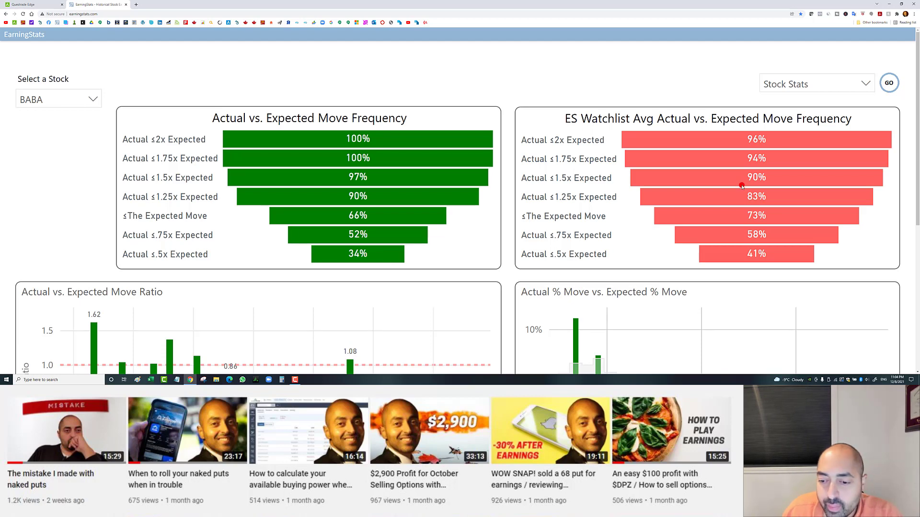
scroll(741, 186, "down", 4)
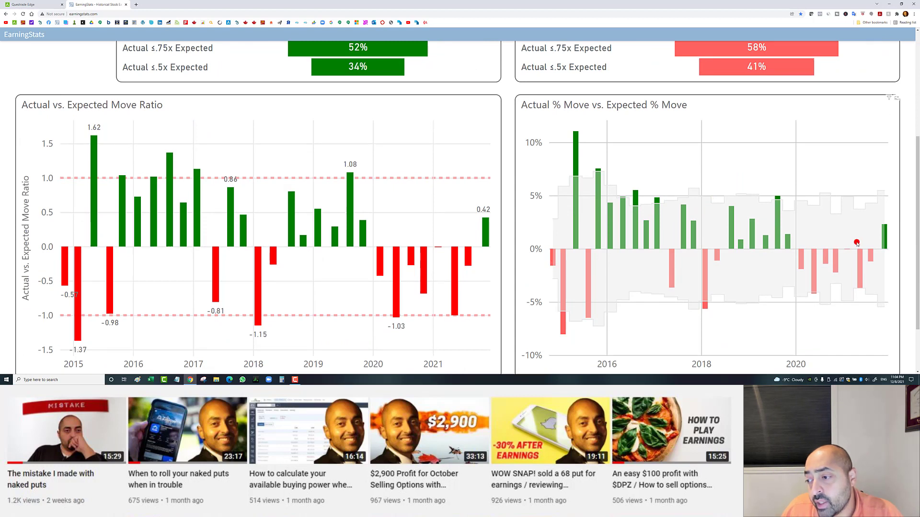
scroll(711, 247, "down", 1)
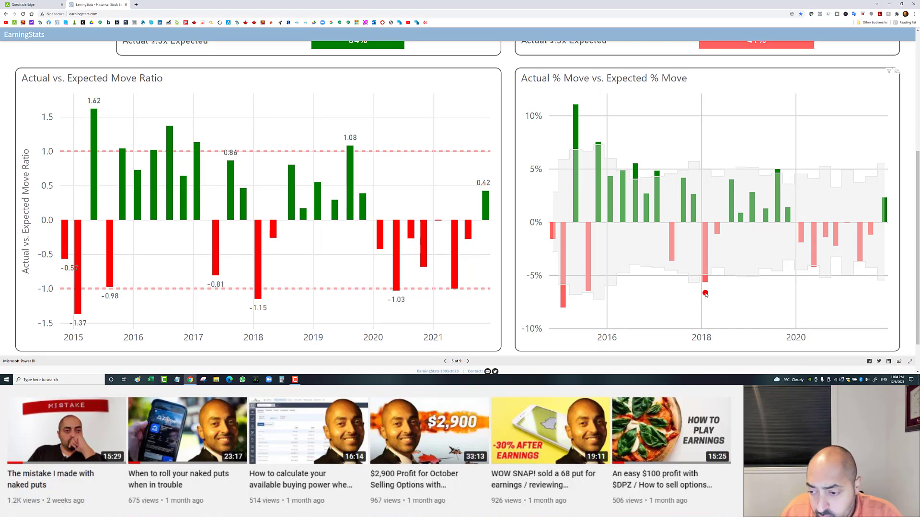
mouse_move(815, 269)
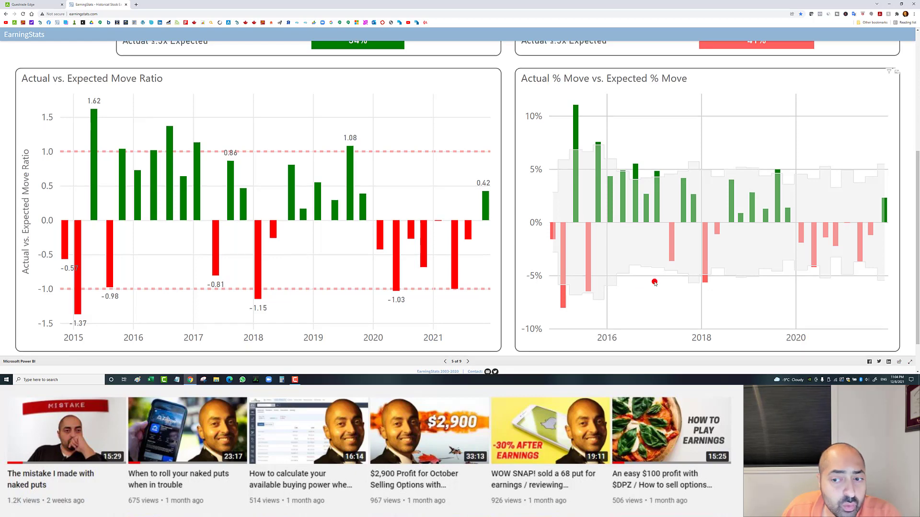
Change the selected stock to COST and review its largest upward and downward earnings moves against the expected percentage range
scroll(654, 283, "up", 5)
left_click(44, 99)
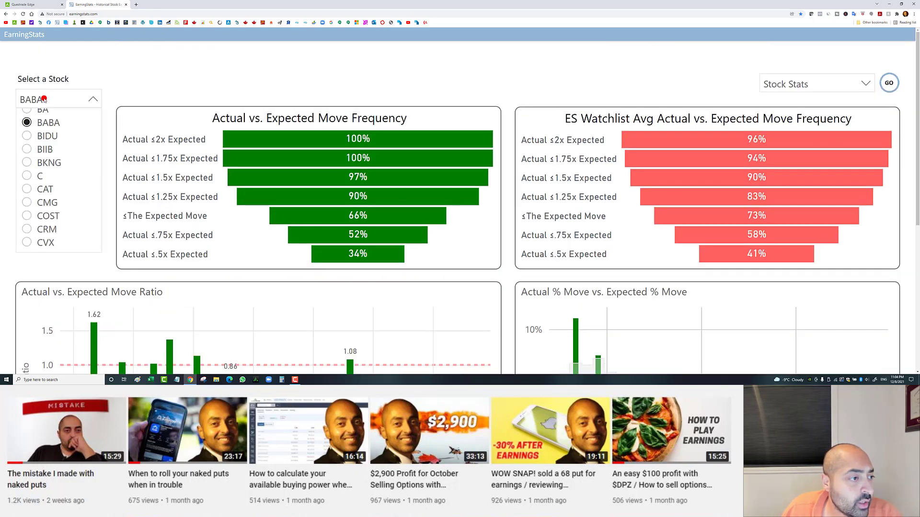
scroll(52, 172, "down", 3)
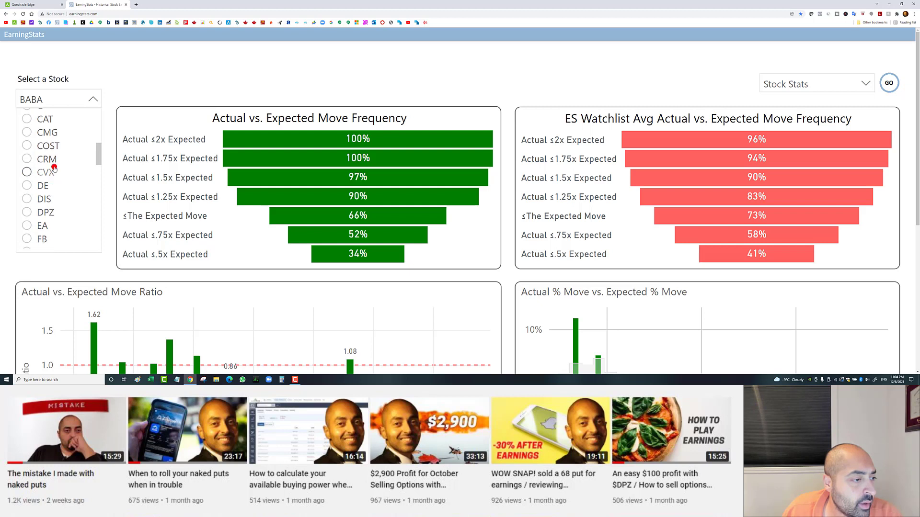
left_click(55, 146)
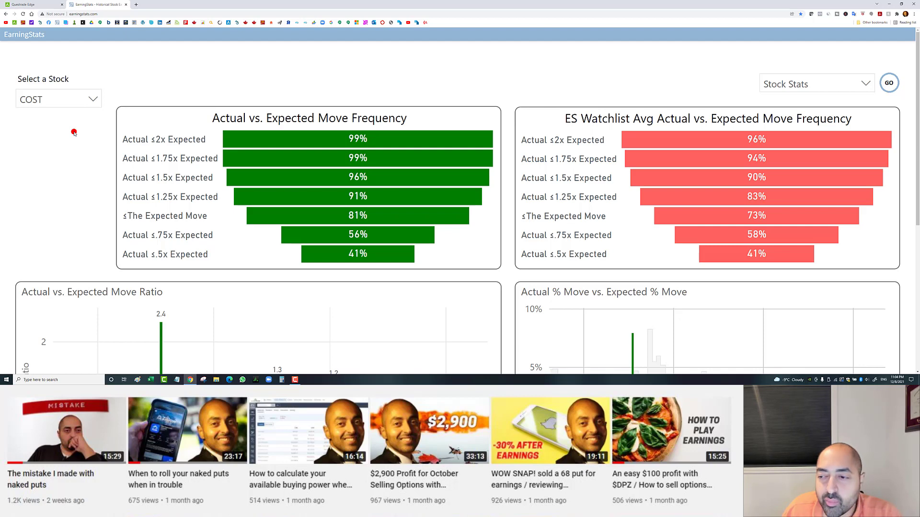
scroll(819, 231, "down", 4)
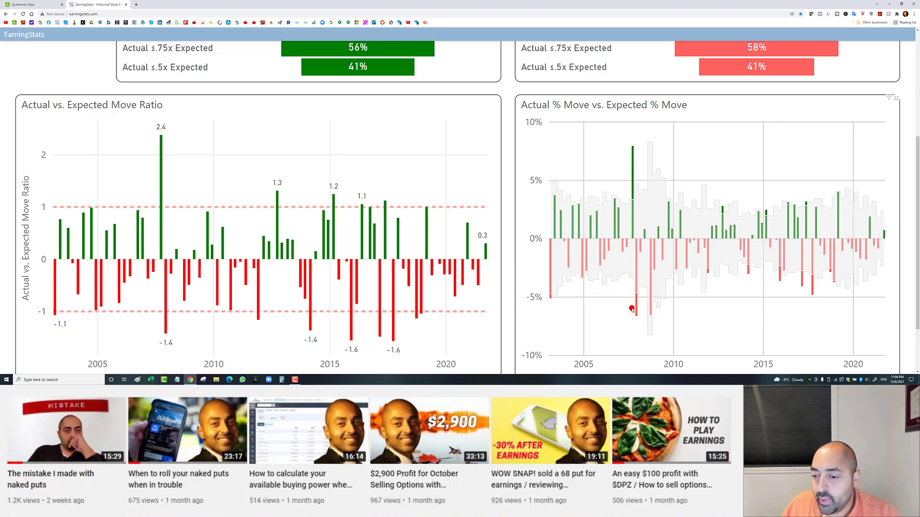
mouse_move(636, 309)
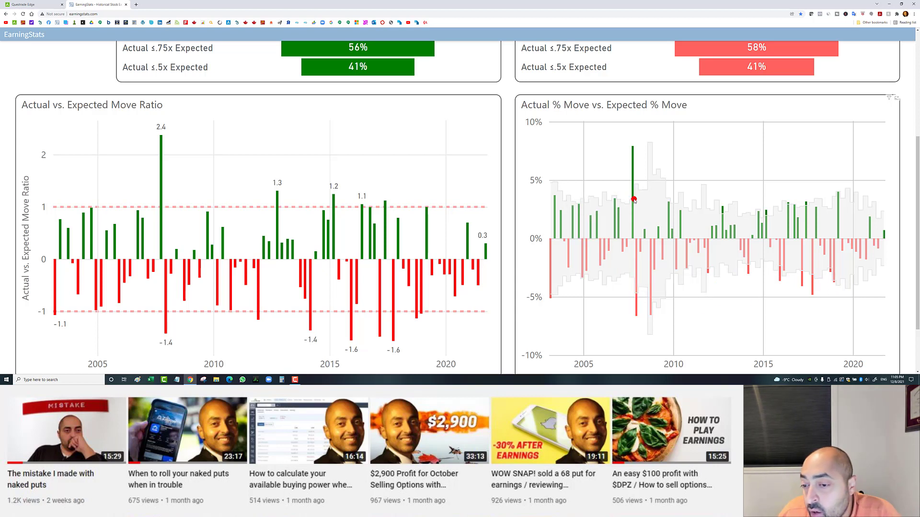
mouse_move(634, 201)
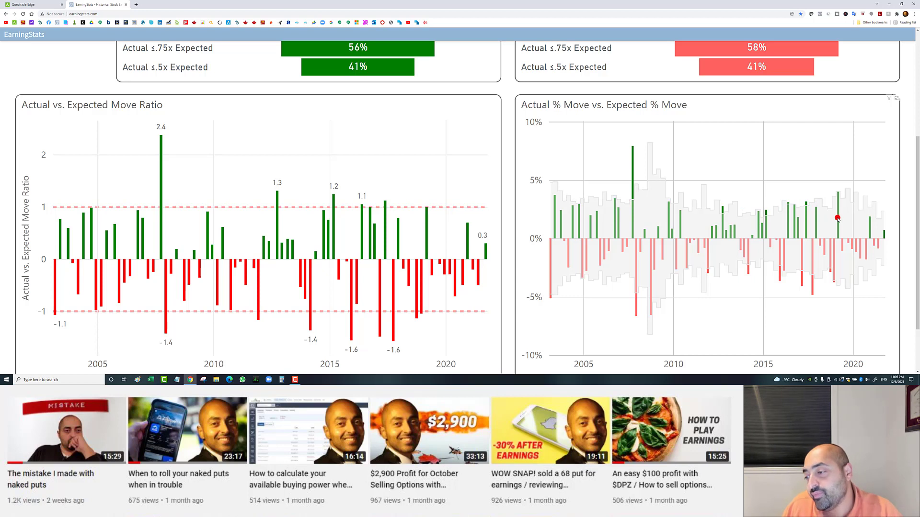
mouse_move(663, 243)
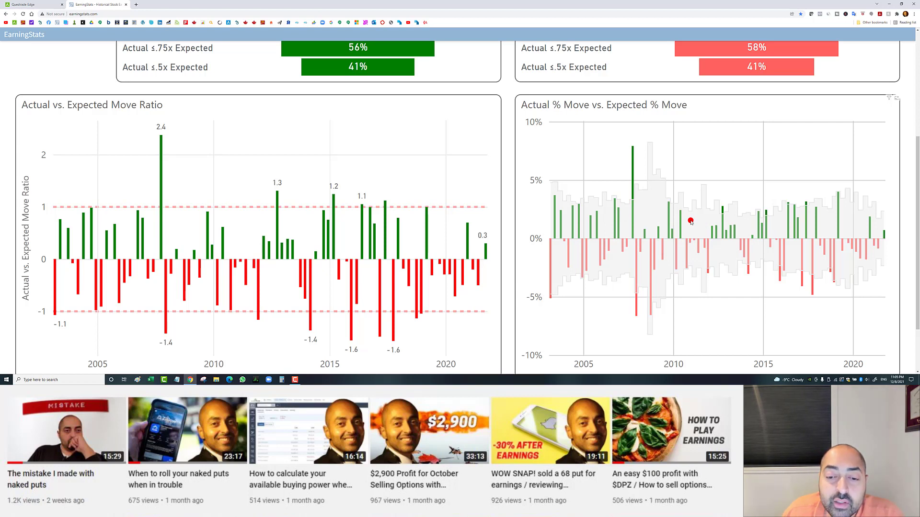
mouse_move(679, 218)
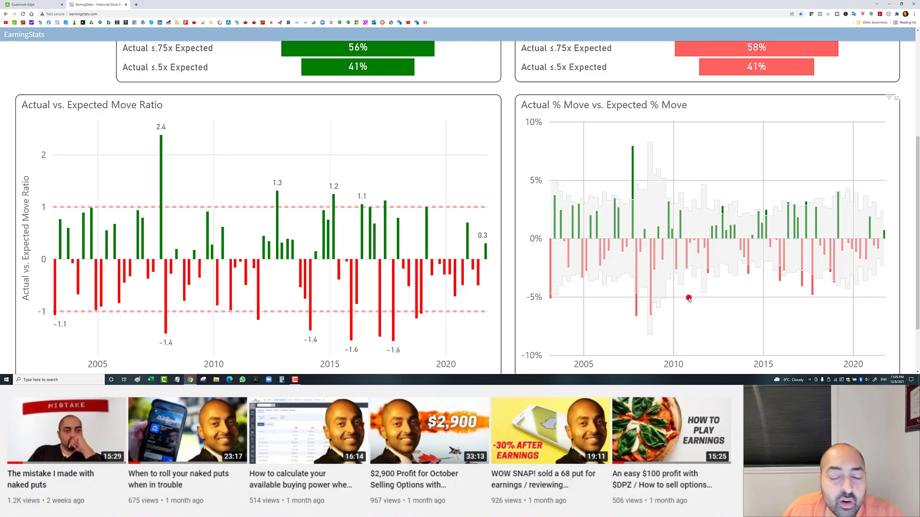
Switch the selected stock to FB and inspect its 2018 downward move and its 2013–2014 upward moves in the percentage chart
scroll(79, 181, "up", 4)
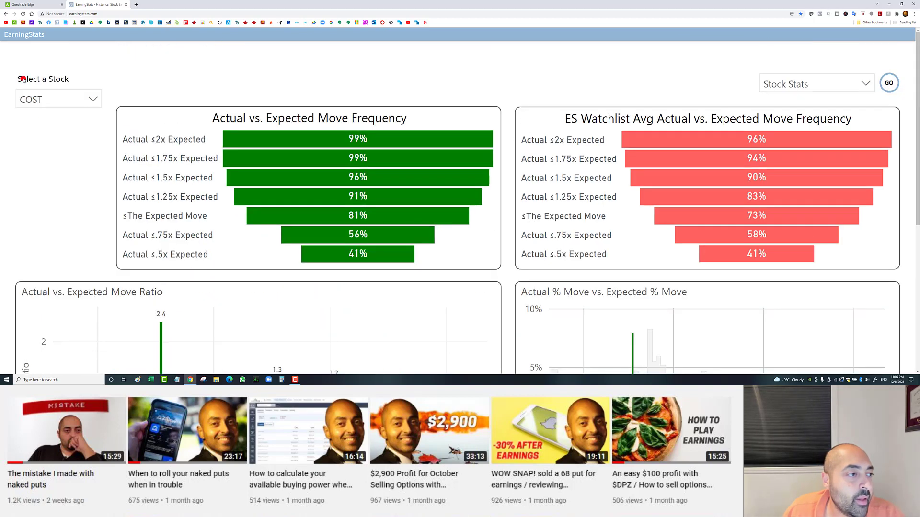
left_click(33, 99)
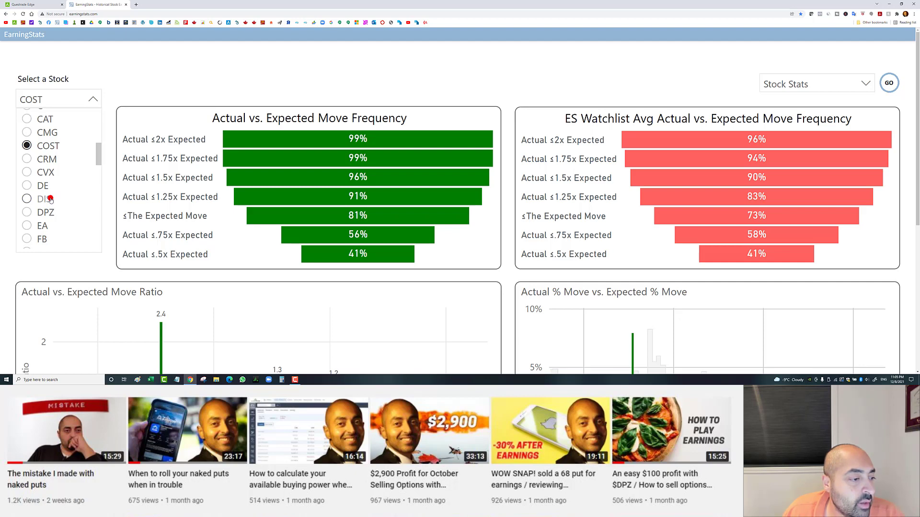
left_click(43, 237)
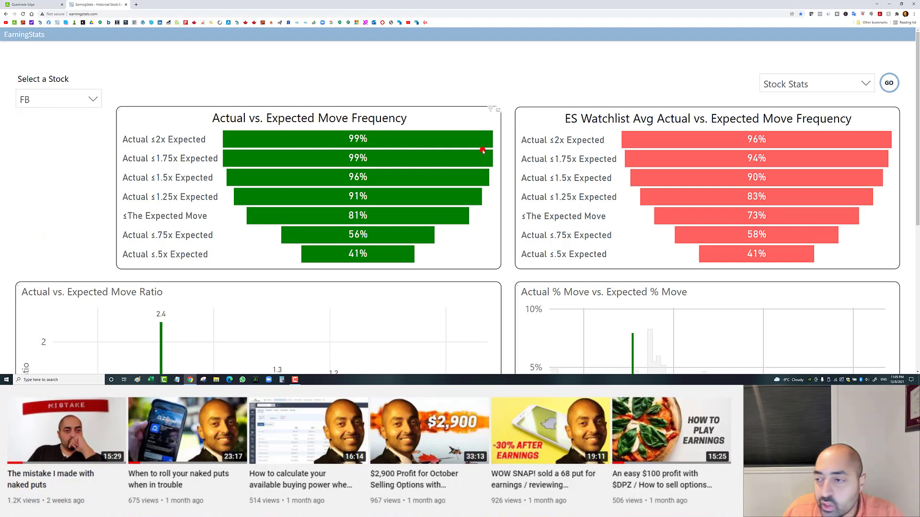
scroll(805, 139, "down", 3)
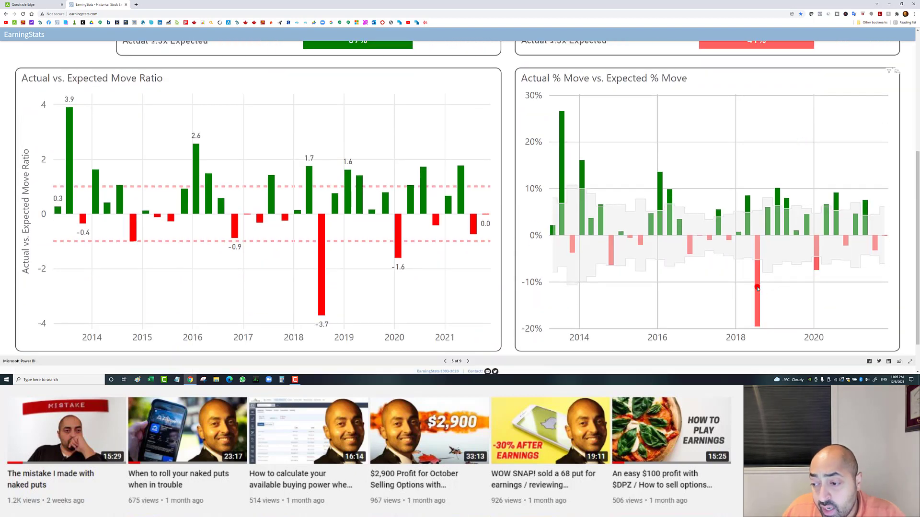
mouse_move(759, 325)
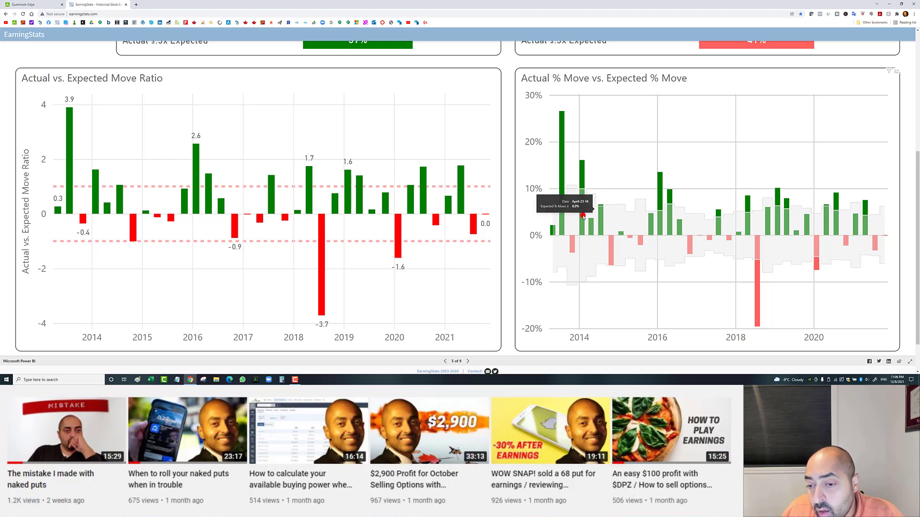
mouse_move(564, 210)
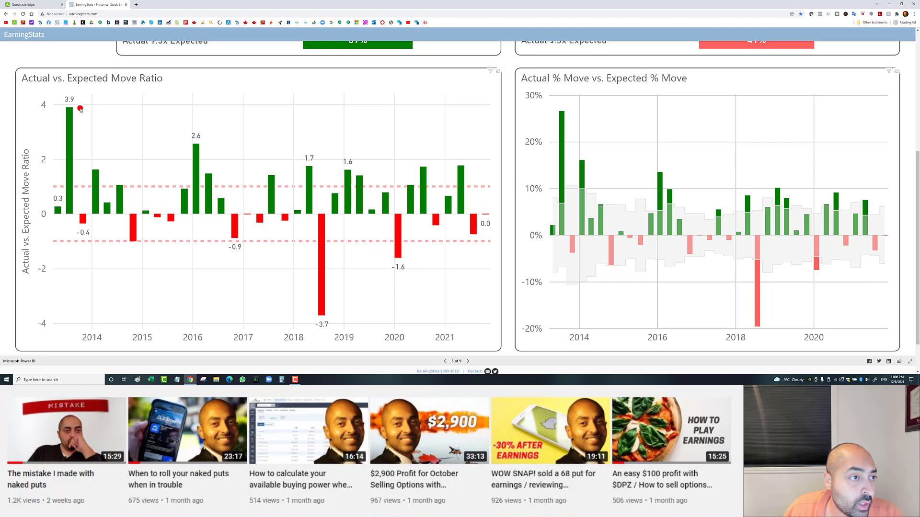
Choose GOOGL from the stock list and check its downward earnings moves against the expected percentage range
scroll(22, 66, "up", 3)
scroll(22, 65, "up", 2)
left_click(34, 100)
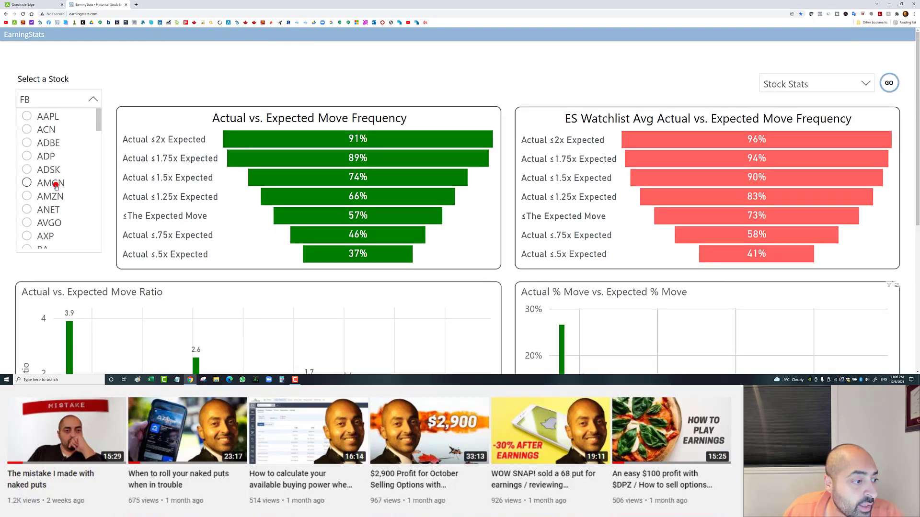
scroll(53, 183, "down", 3)
scroll(55, 186, "down", 3)
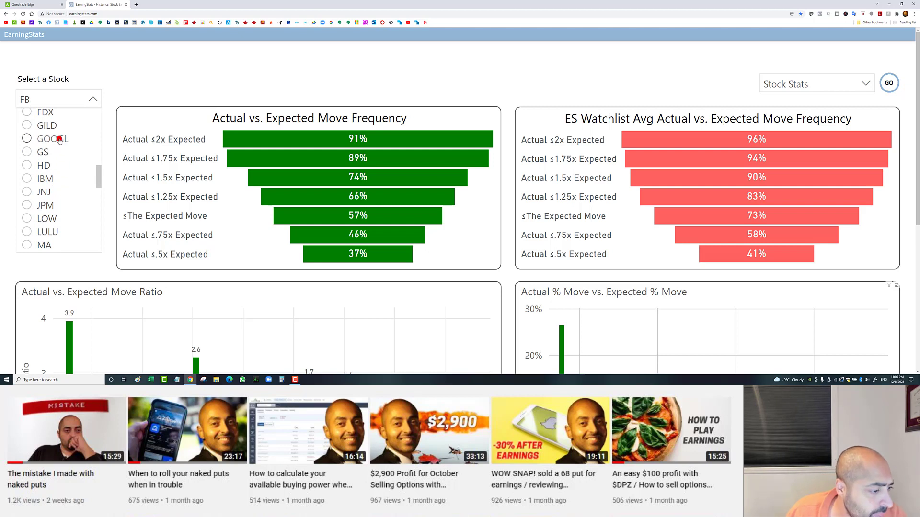
scroll(58, 143, "down", 2)
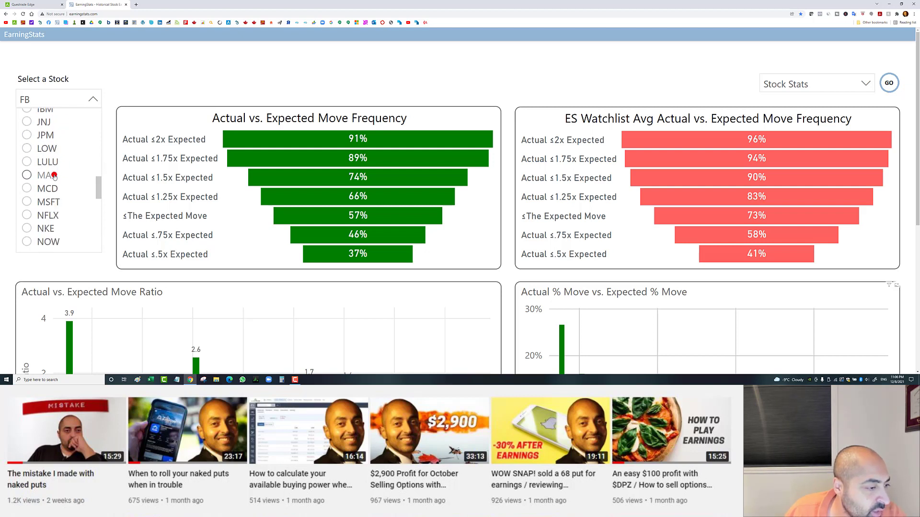
scroll(57, 190, "down", 2)
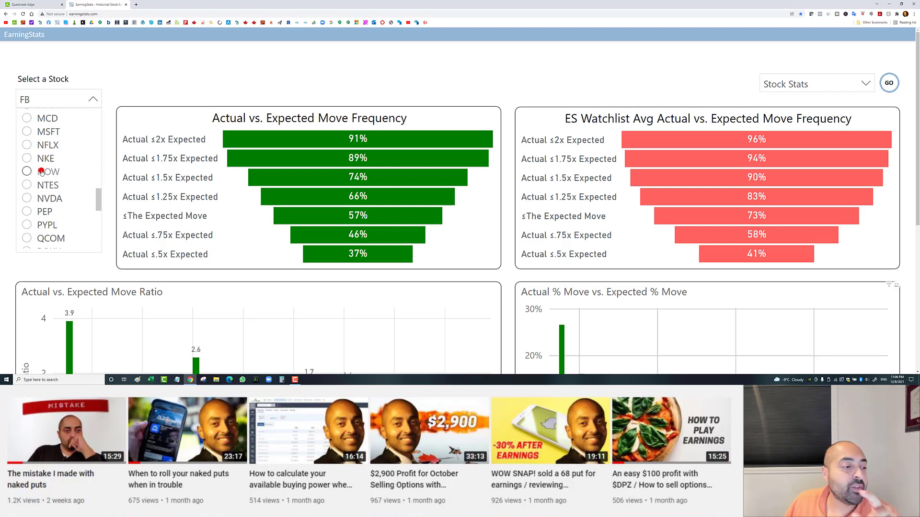
scroll(53, 168, "up", 2)
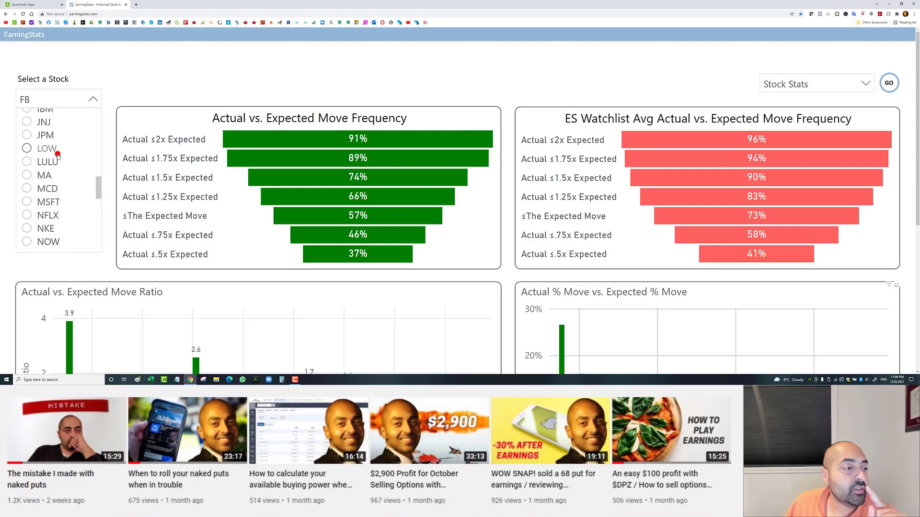
scroll(53, 150, "up", 2)
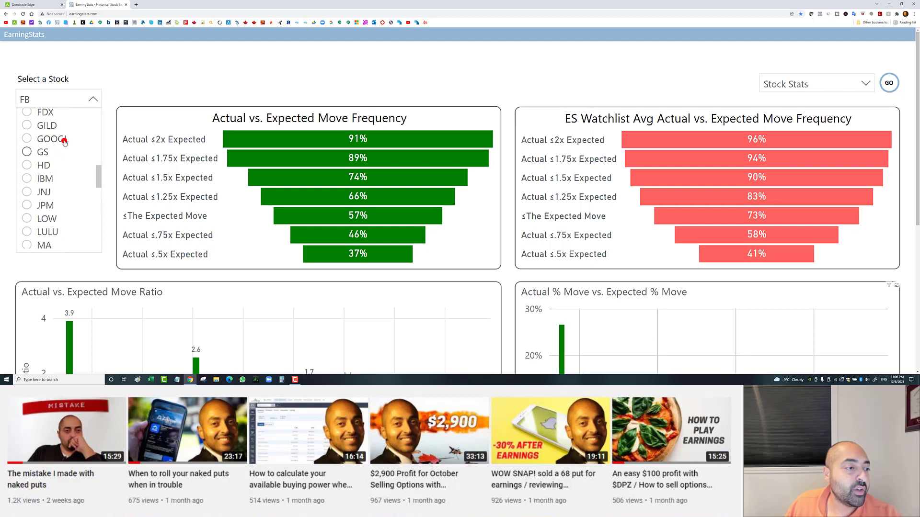
left_click(60, 140)
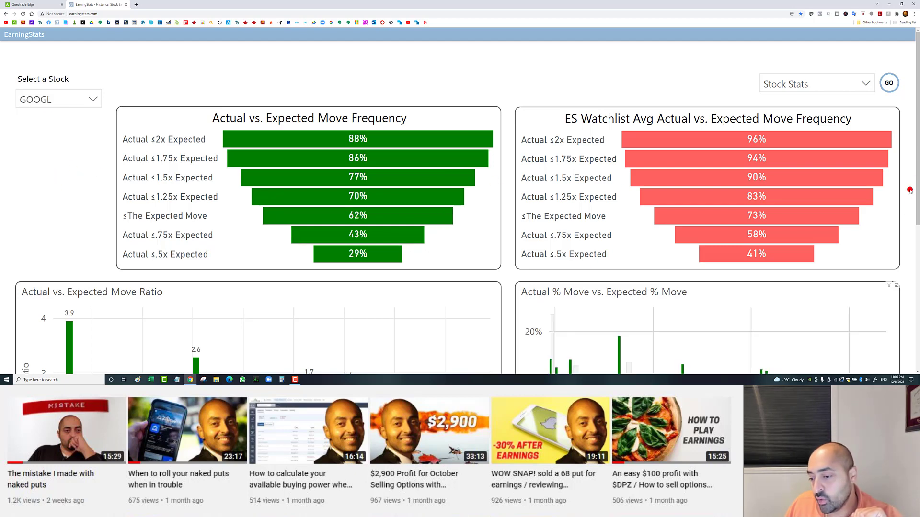
scroll(894, 215, "down", 3)
scroll(864, 210, "down", 1)
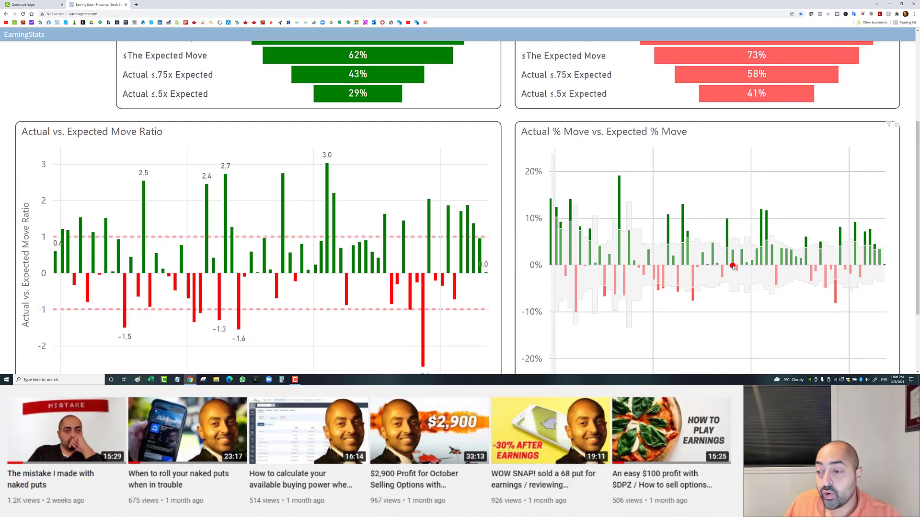
scroll(664, 291, "down", 1)
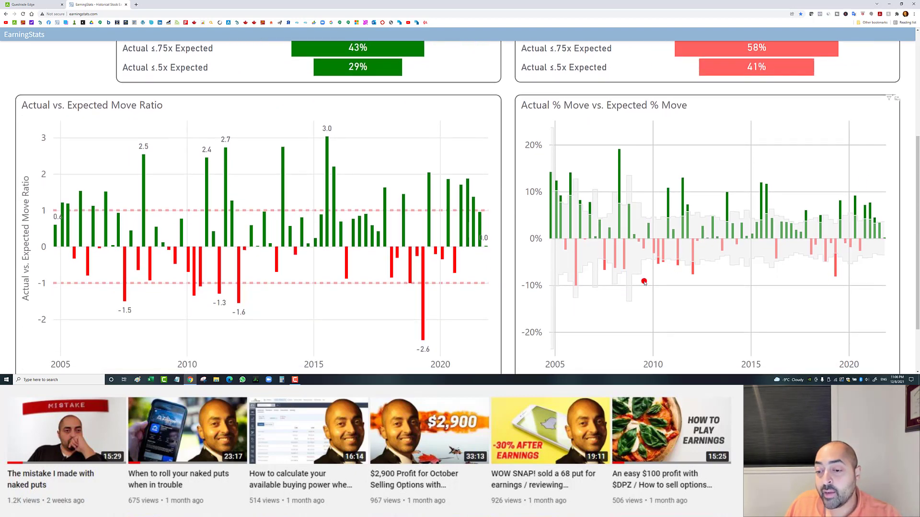
mouse_move(610, 267)
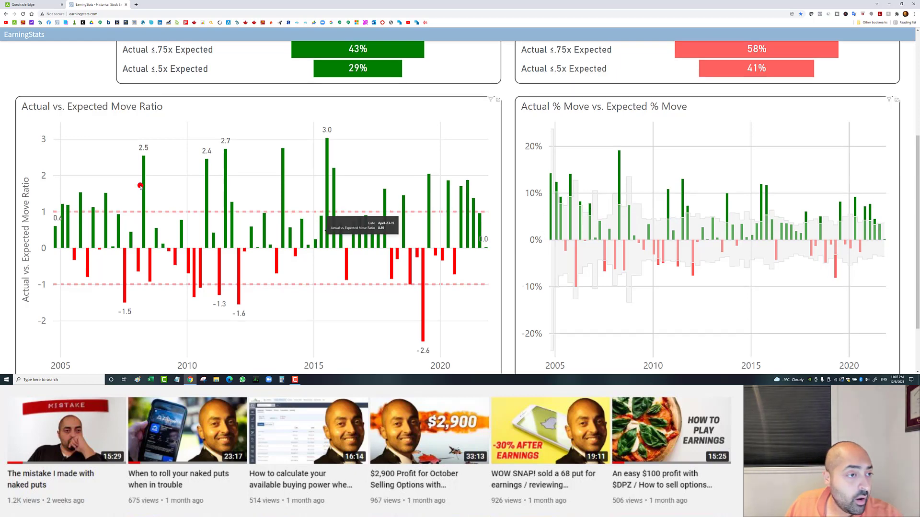
Change the selected stock from GOOGL to NFLX on the Actual vs. Expected page
scroll(58, 113, "up", 4)
scroll(56, 202, "down", 3)
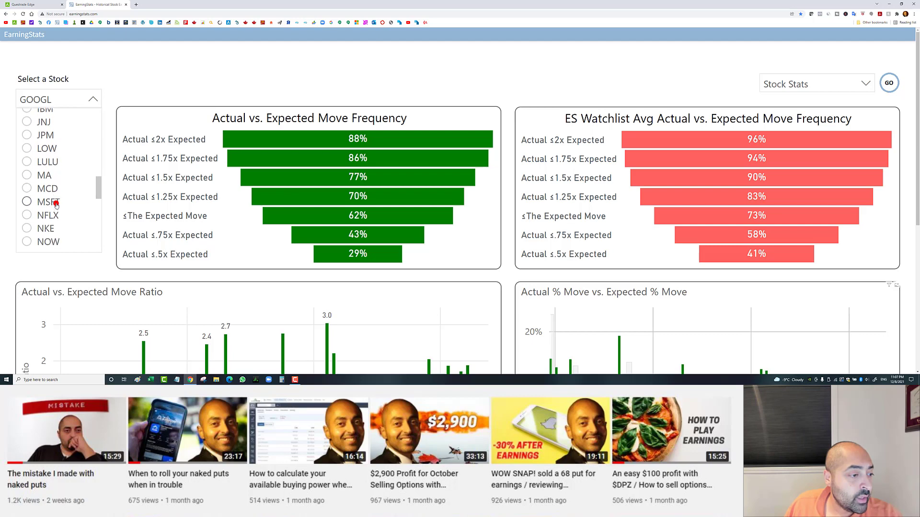
left_click(56, 216)
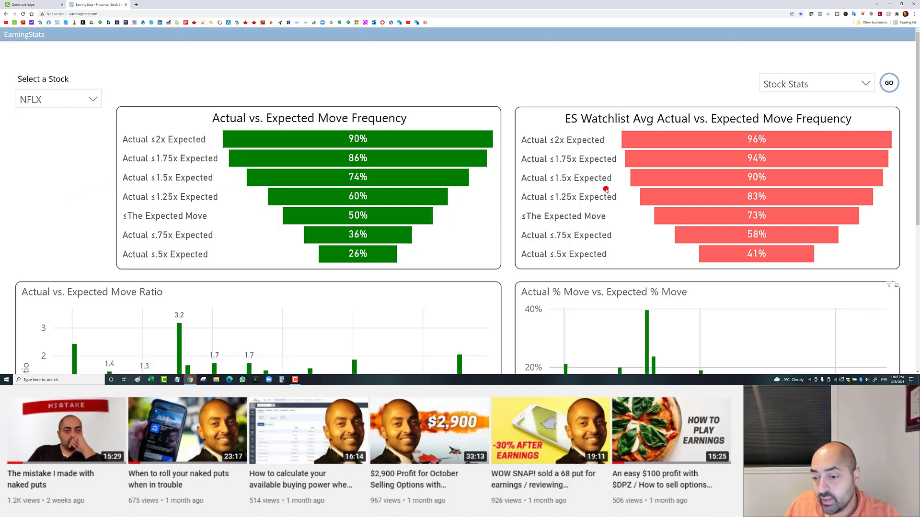
Review NFLX's upward and downward earnings moves against the expected percentage range
scroll(729, 257, "down", 3)
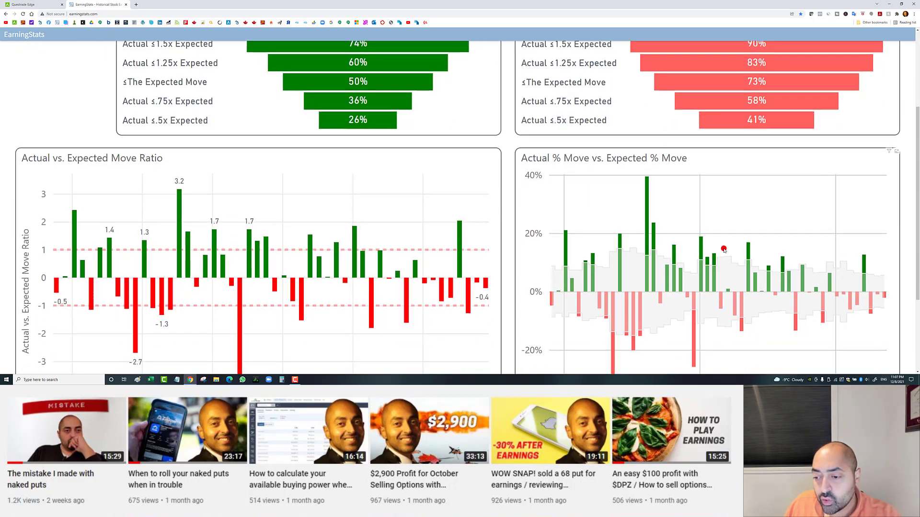
scroll(724, 249, "down", 1)
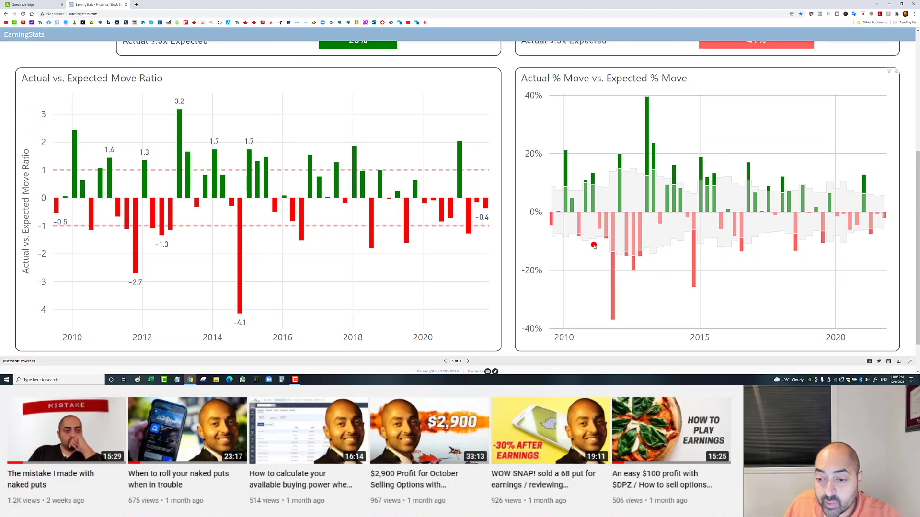
mouse_move(578, 237)
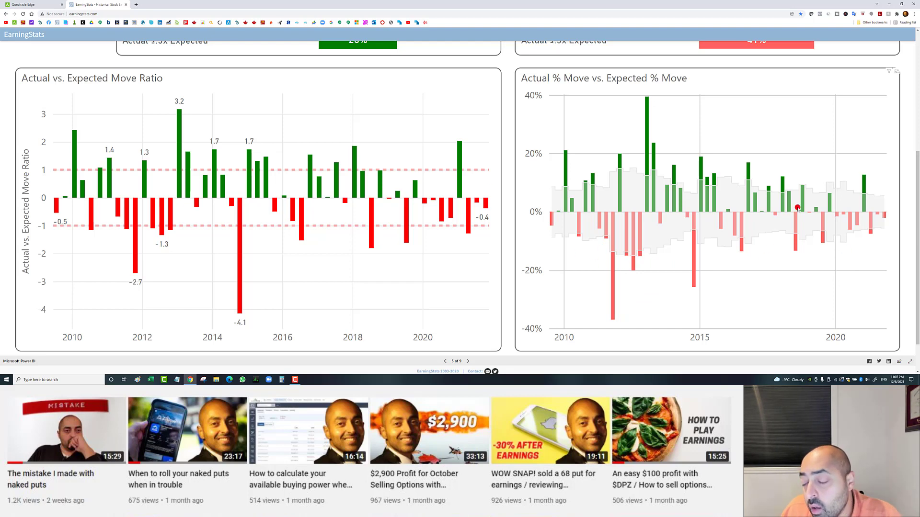
Change the selected stock from NFLX to NVDA on the Actual vs. Expected page
scroll(119, 158, "up", 4)
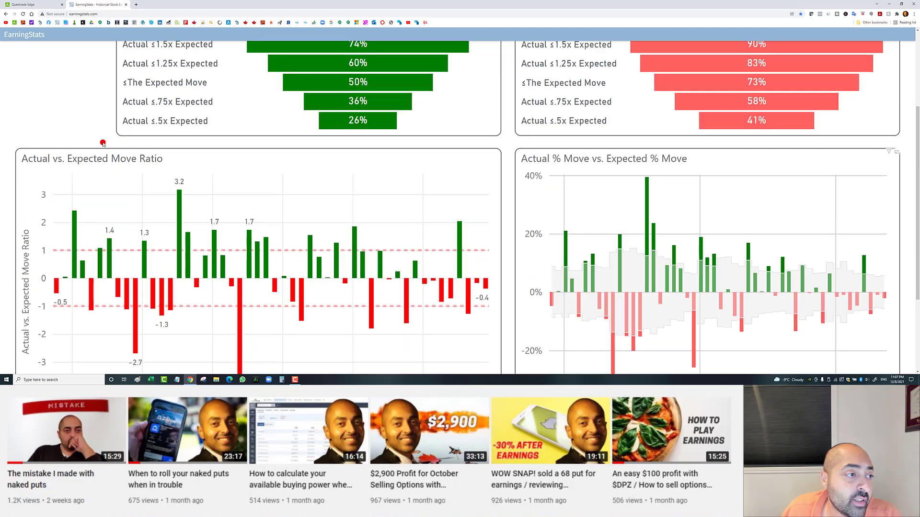
left_click(71, 79)
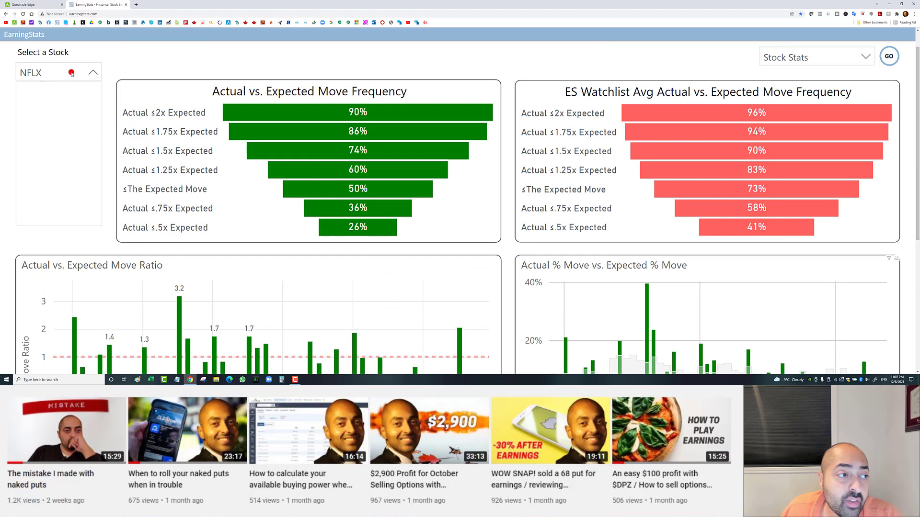
scroll(72, 173, "down", 3)
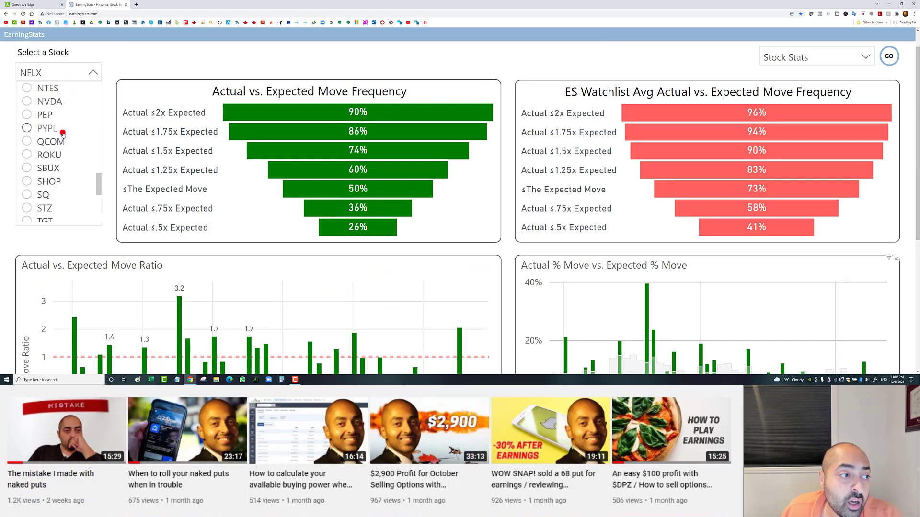
scroll(61, 141, "up", 2)
left_click(55, 174)
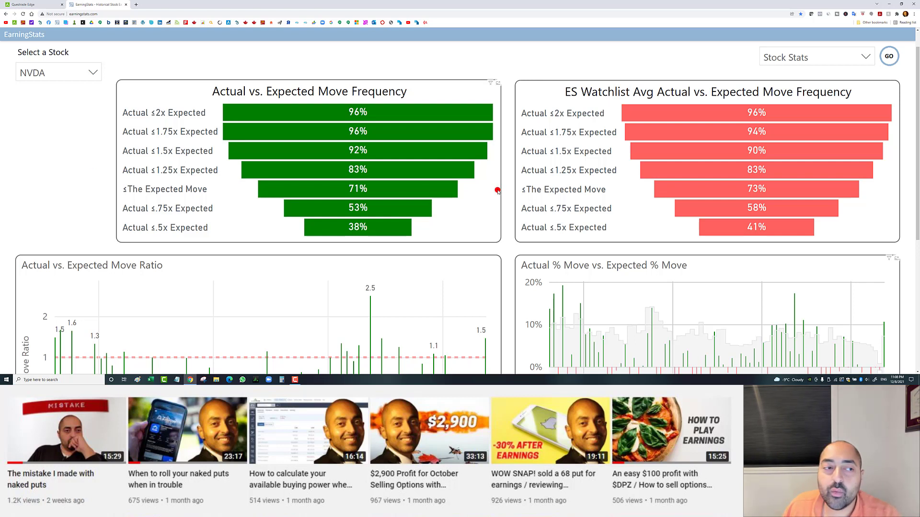
Inspect NVDA's largest downward earnings moves before 2005 in the actual versus expected percentage chart
scroll(870, 243, "down", 2)
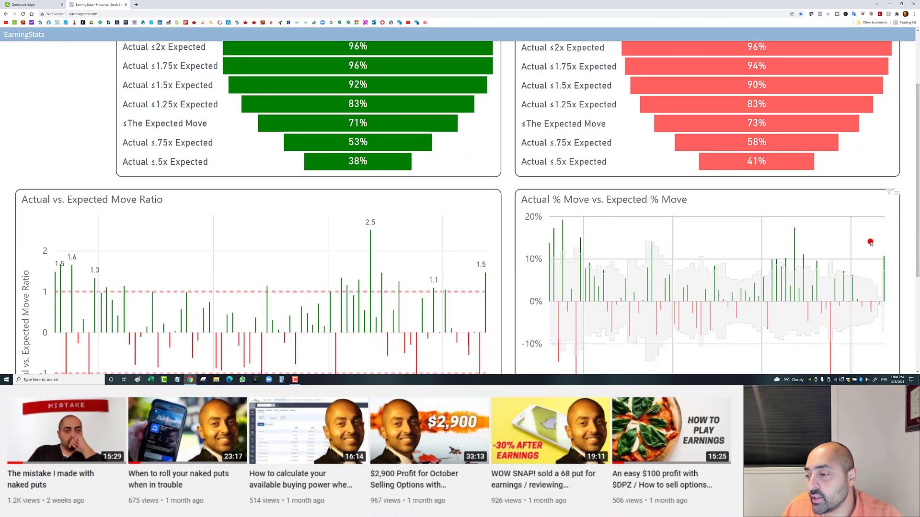
scroll(769, 245, "down", 1)
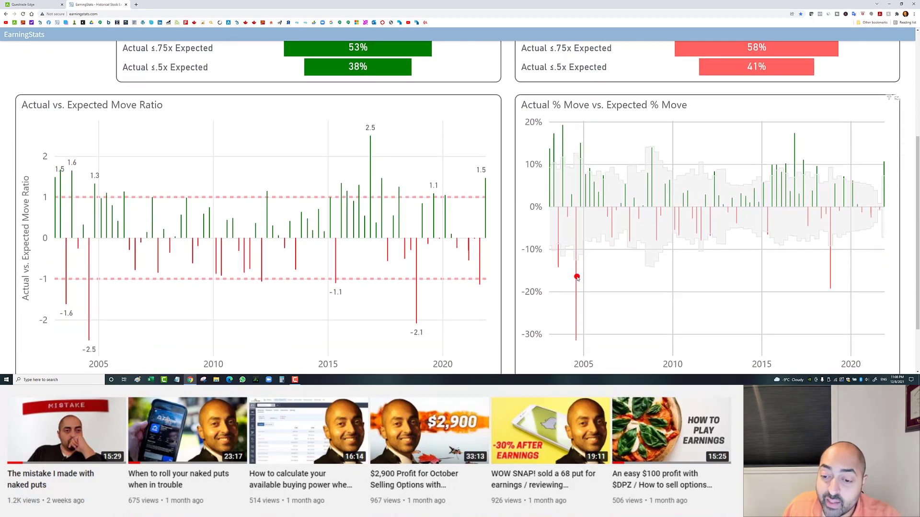
left_click(577, 278)
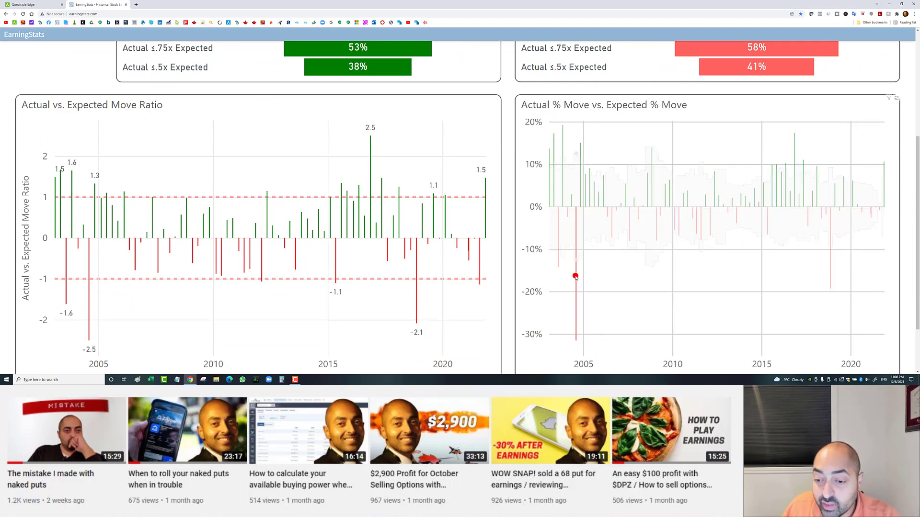
left_click(576, 276)
left_click(577, 278)
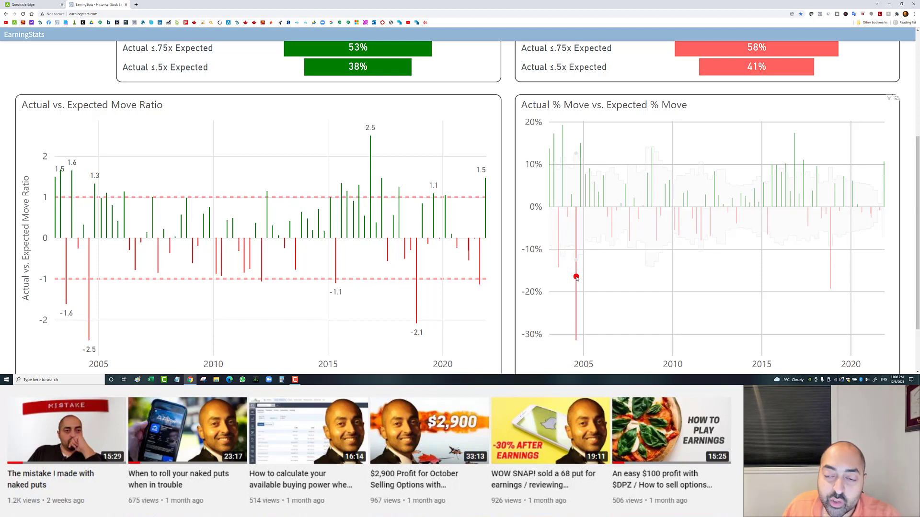
left_click(874, 117)
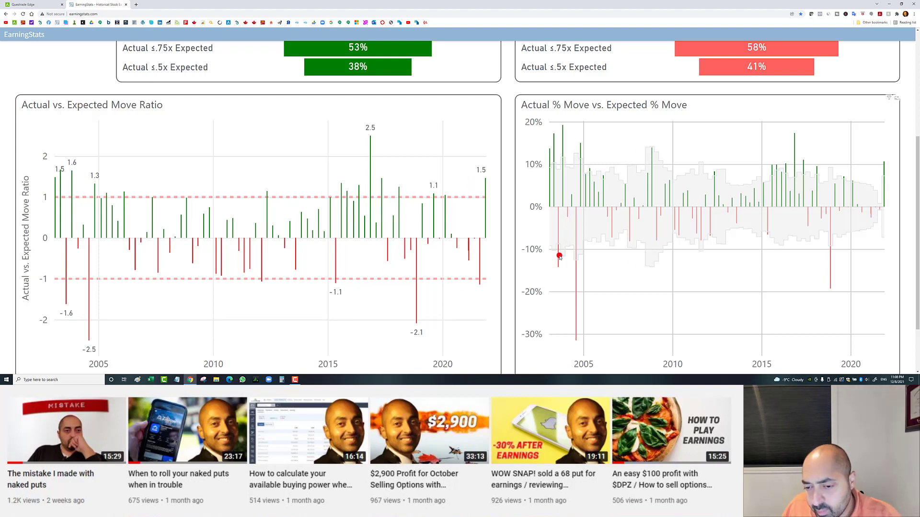
mouse_move(559, 253)
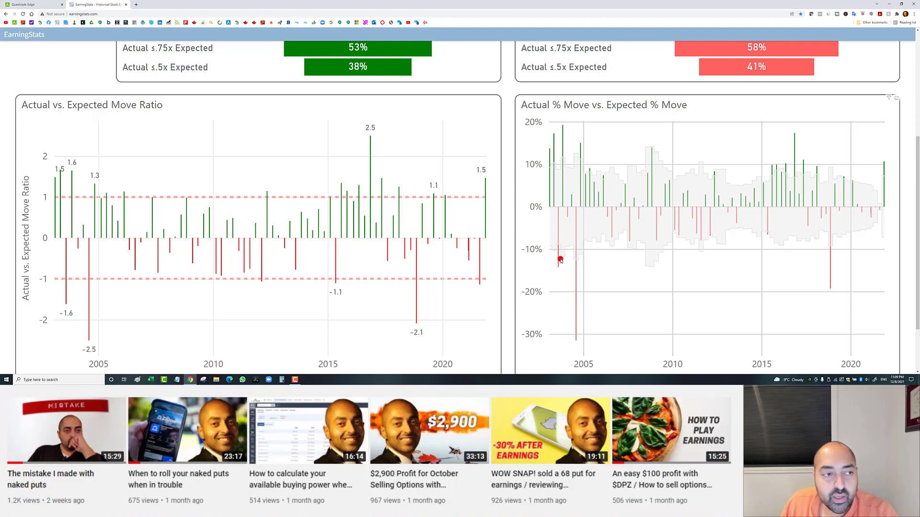
mouse_move(560, 260)
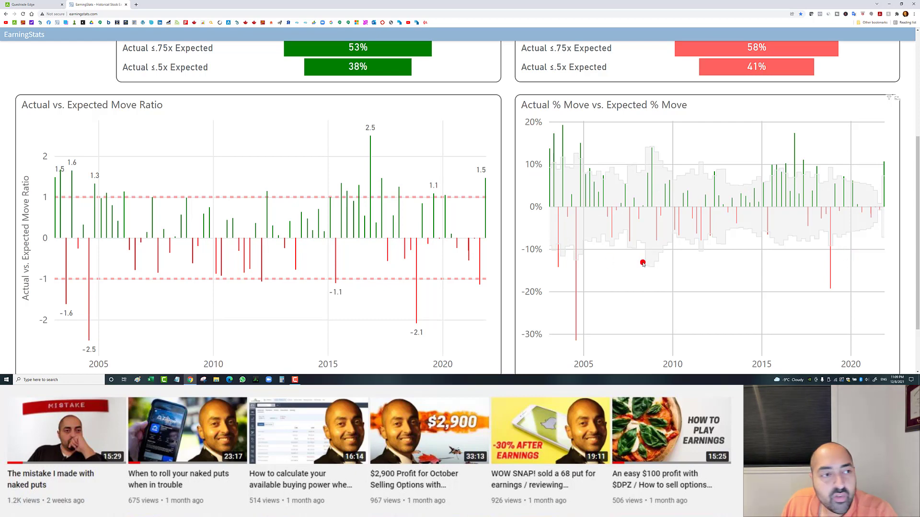
Go to the Stock Stats page for NVDA
scroll(650, 246, "up", 4)
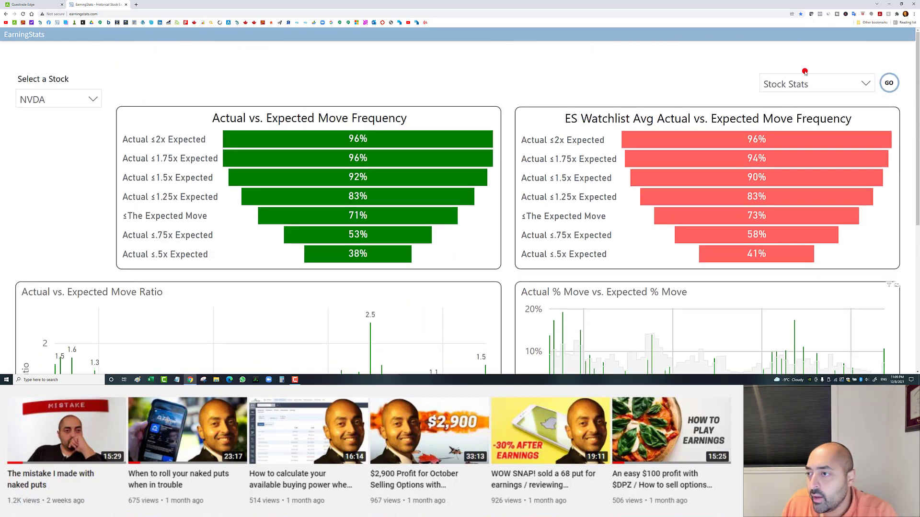
left_click(808, 86)
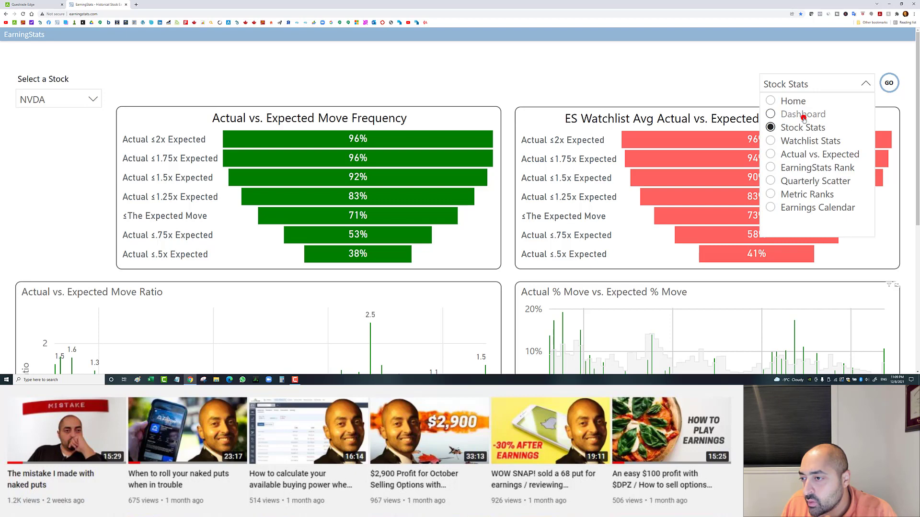
left_click(872, 92)
left_click(886, 89)
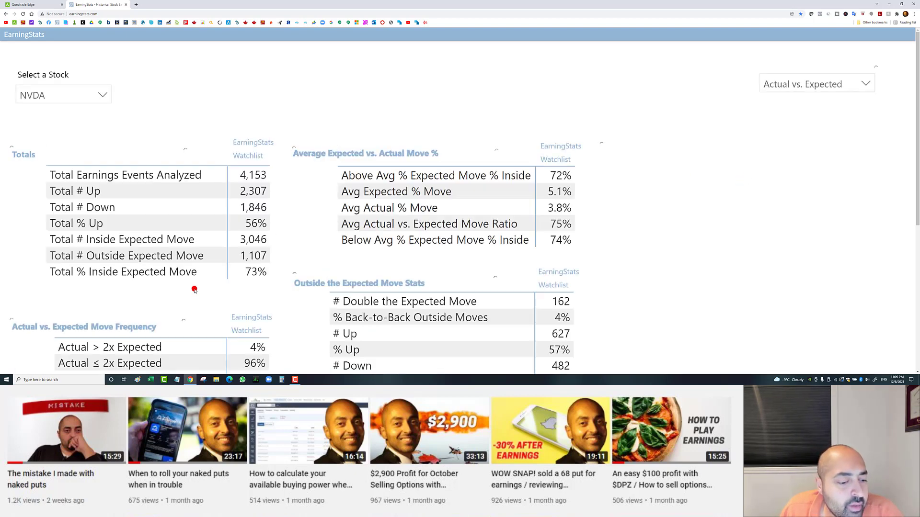
Switch to Calculator, compute 5 × 4 and 76 − 20, and close it
left_click(282, 381)
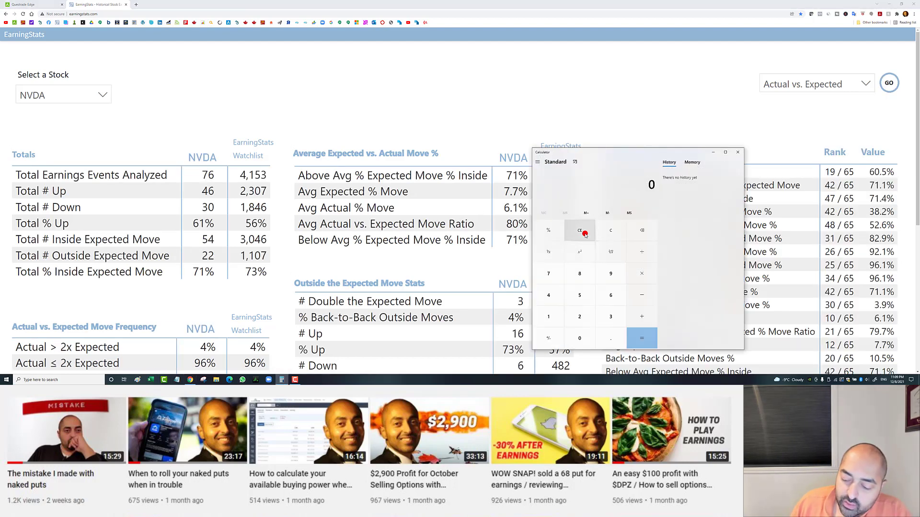
type("5 × ")
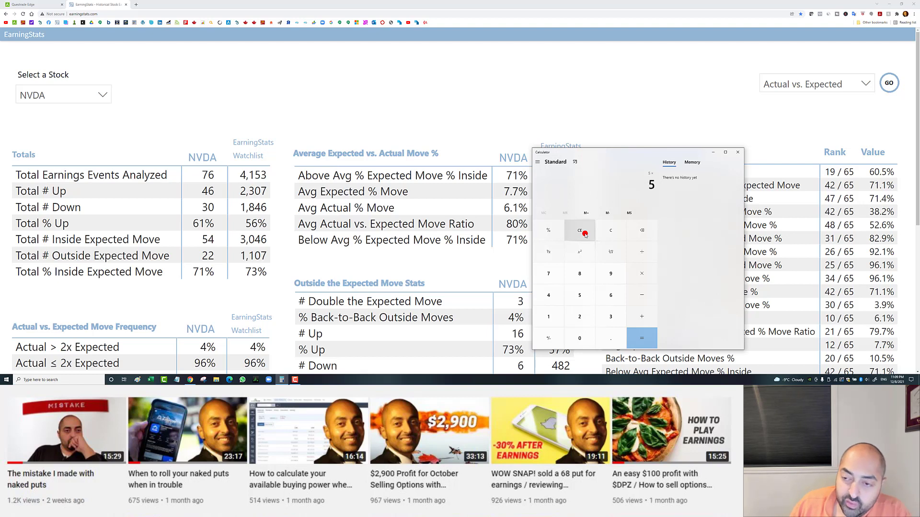
type("4")
key("Return")
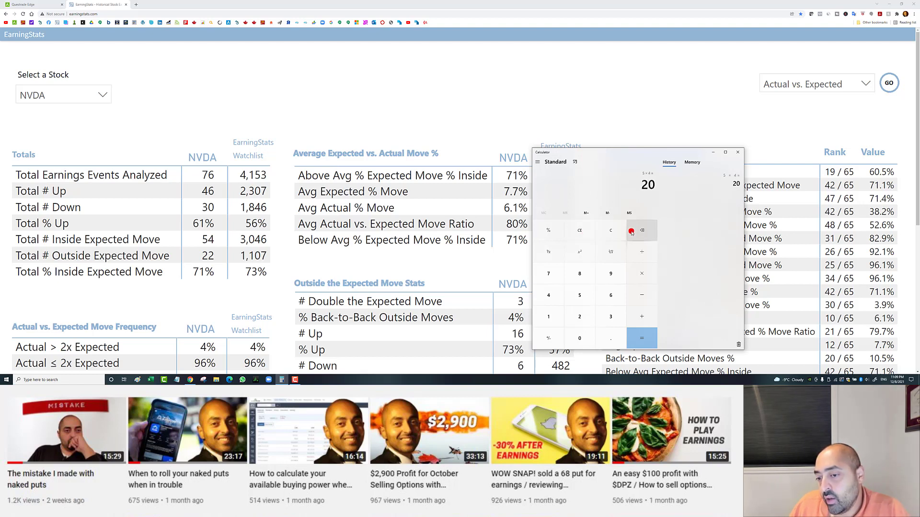
left_click(610, 231)
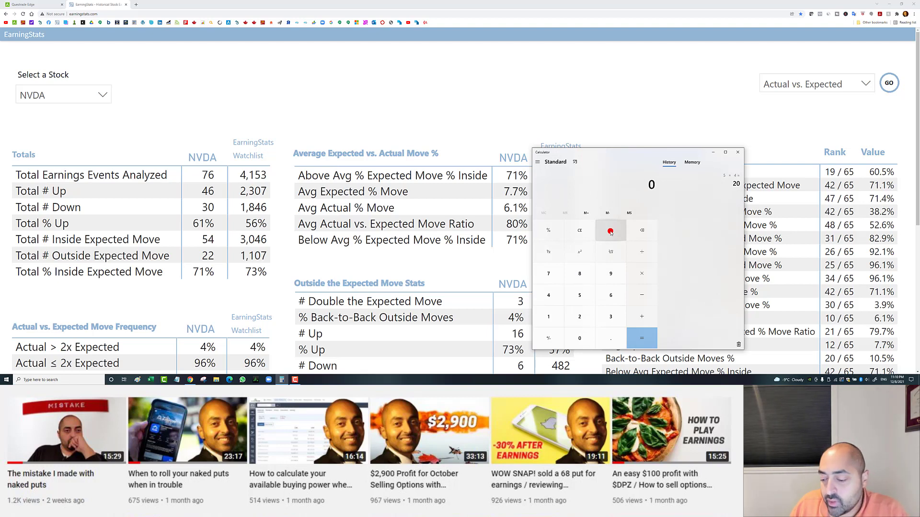
type("76-20")
key("Return")
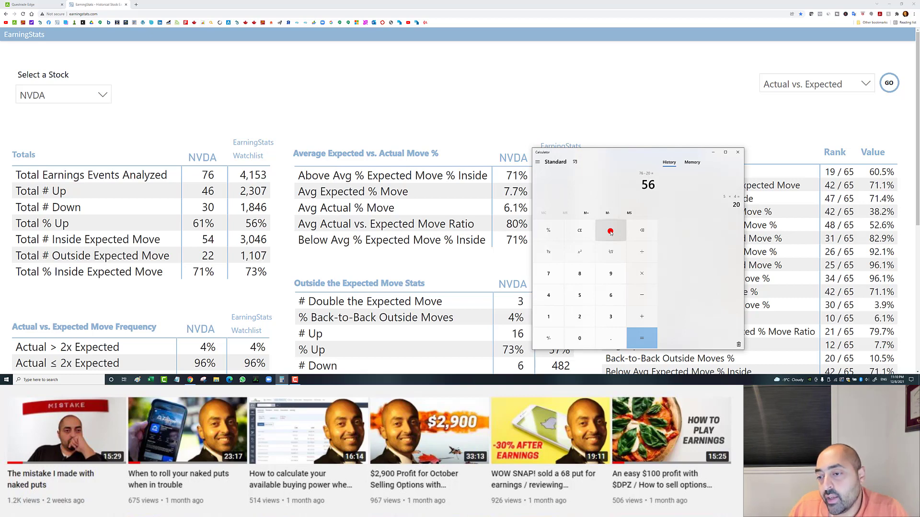
left_click(739, 153)
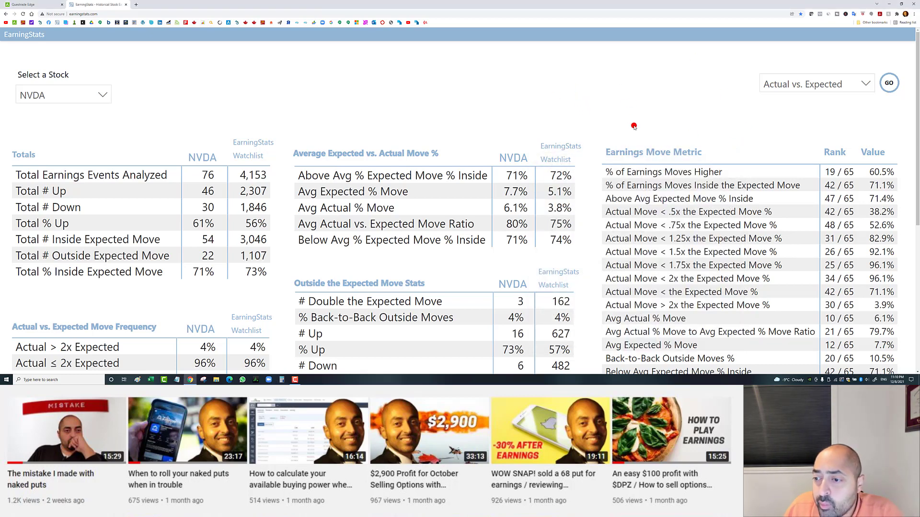
Scan the rest of NVDA's earnings statistics and examine its five-year price chart on Yahoo Finance
scroll(623, 127, "down", 5)
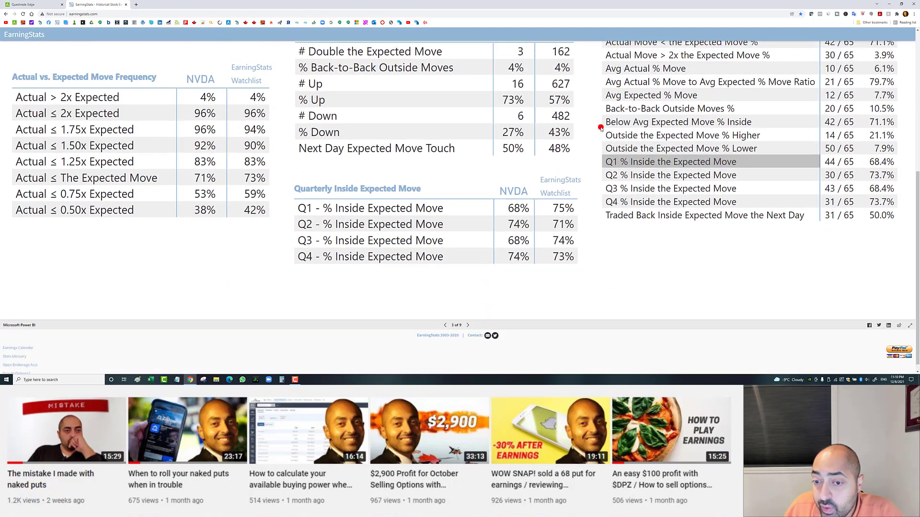
scroll(600, 128, "up", 5)
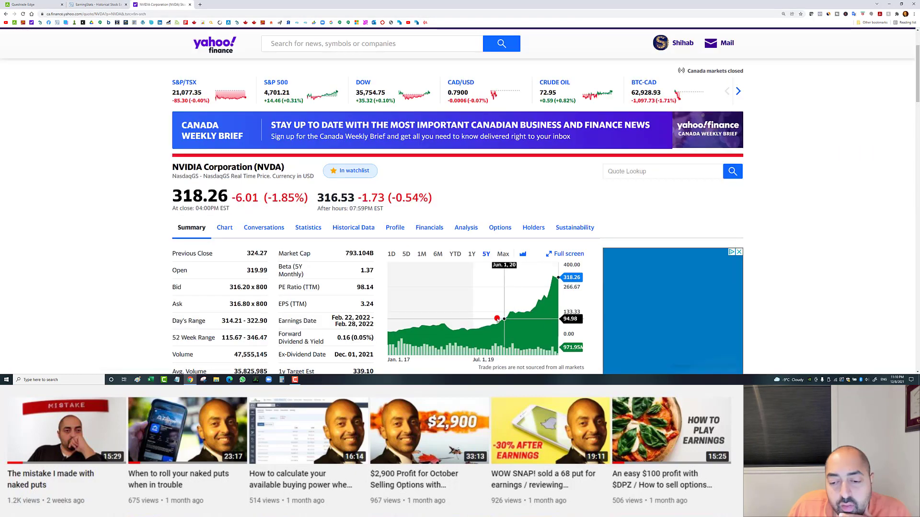
scroll(469, 301, "down", 1)
scroll(469, 301, "down", 1)
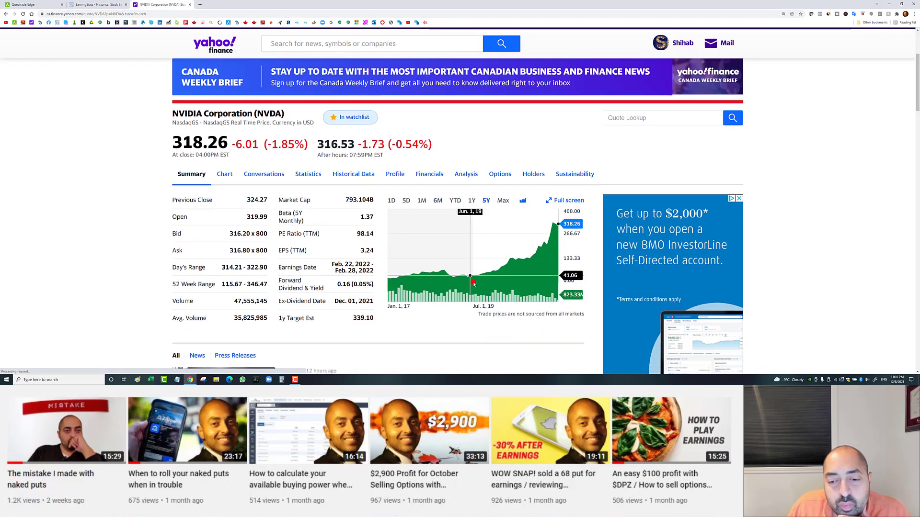